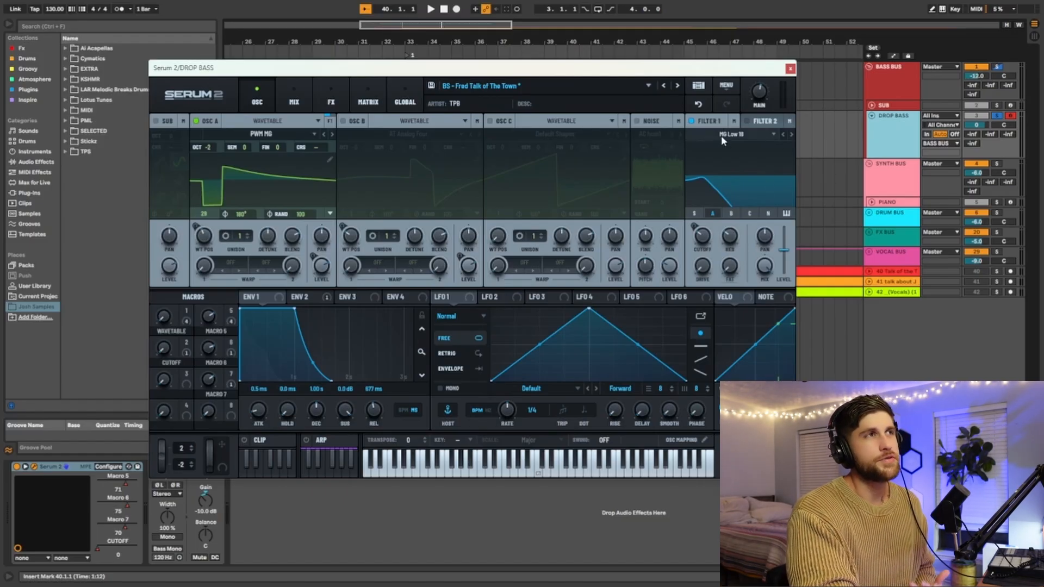
# Step: Display the Env 2 envelope and move the Serum 2 window lower over the arrangement
pyautogui.moveTo(703, 237)
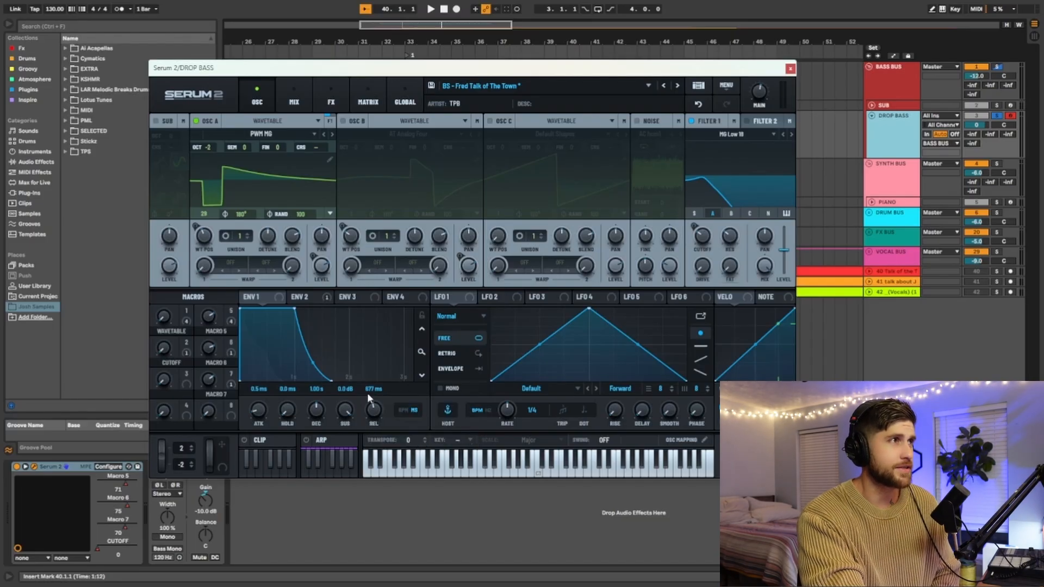
pyautogui.click(300, 297)
pyautogui.moveTo(441, 65); pyautogui.dragTo(483, 107)
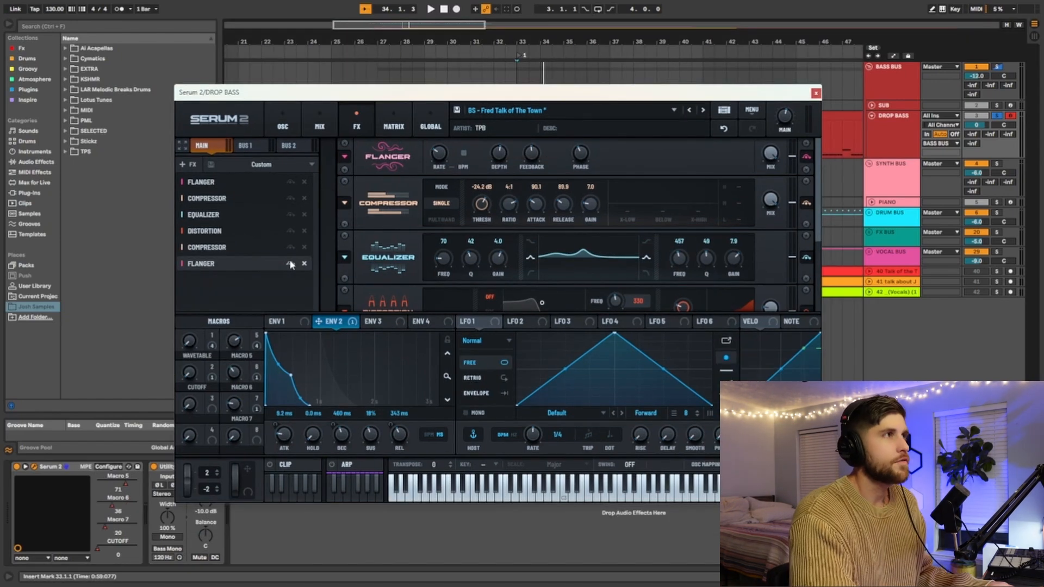
# Step: Bypass all six effects in the main effects rack and play the dry DROP BASS sound
pyautogui.click(290, 263)
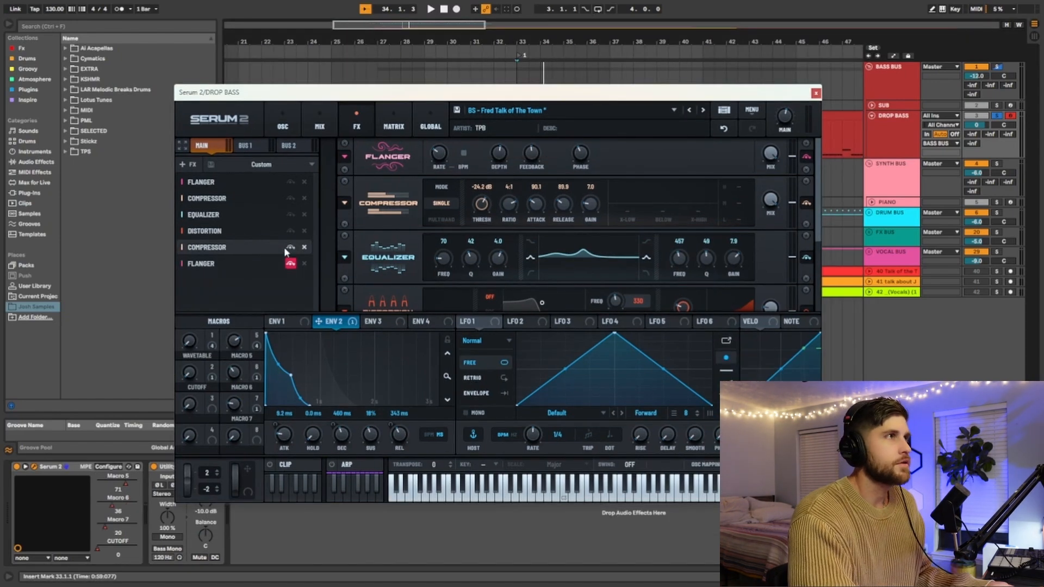
pyautogui.click(291, 247)
pyautogui.click(291, 231)
pyautogui.click(290, 214)
pyautogui.click(291, 198)
pyautogui.click(291, 181)
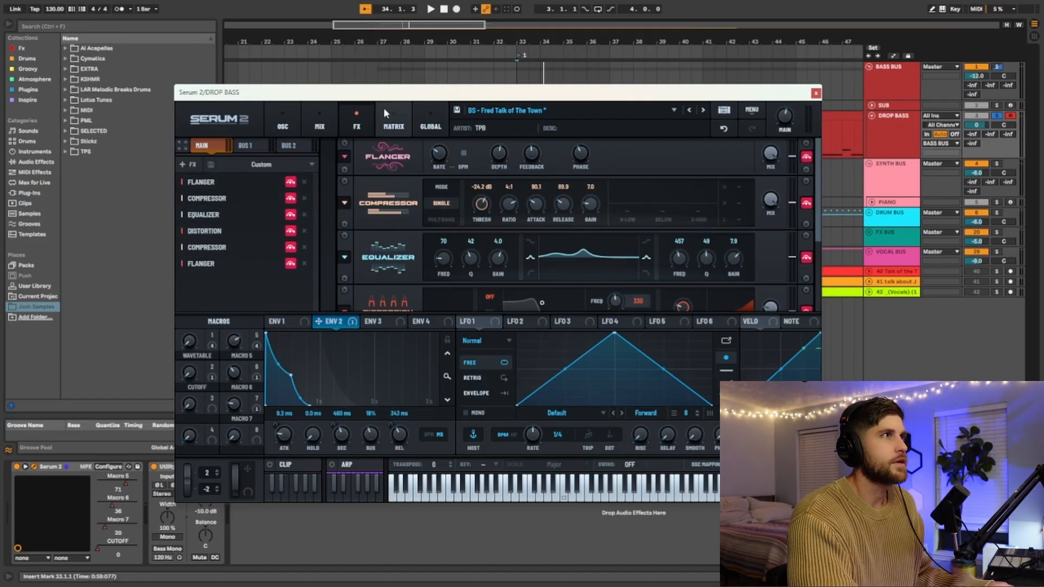
pyautogui.moveTo(390, 103); pyautogui.dragTo(391, 172)
pyautogui.press('space')
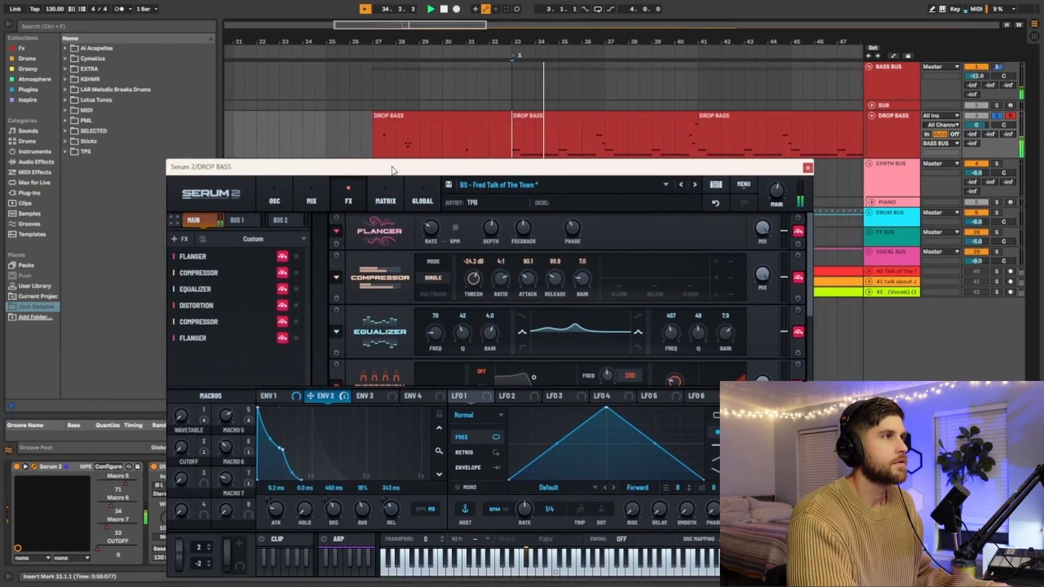
# Step: Re-enable the first Flanger, the first Compressor, Equalizer, Distortion and the multiband Compressor, leaving the last Flanger bypassed
pyautogui.click(282, 256)
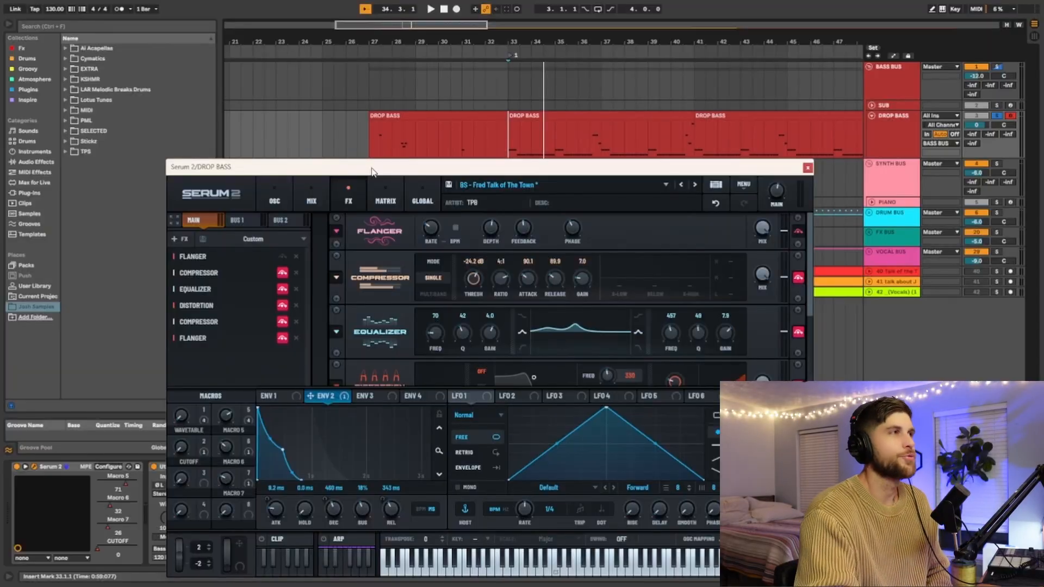
pyautogui.click(283, 273)
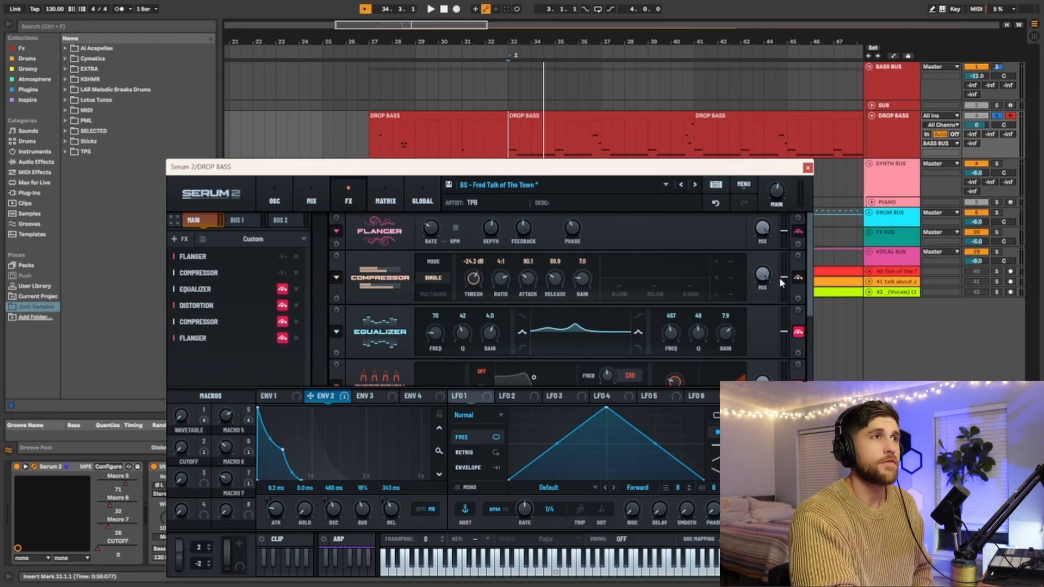
pyautogui.click(283, 289)
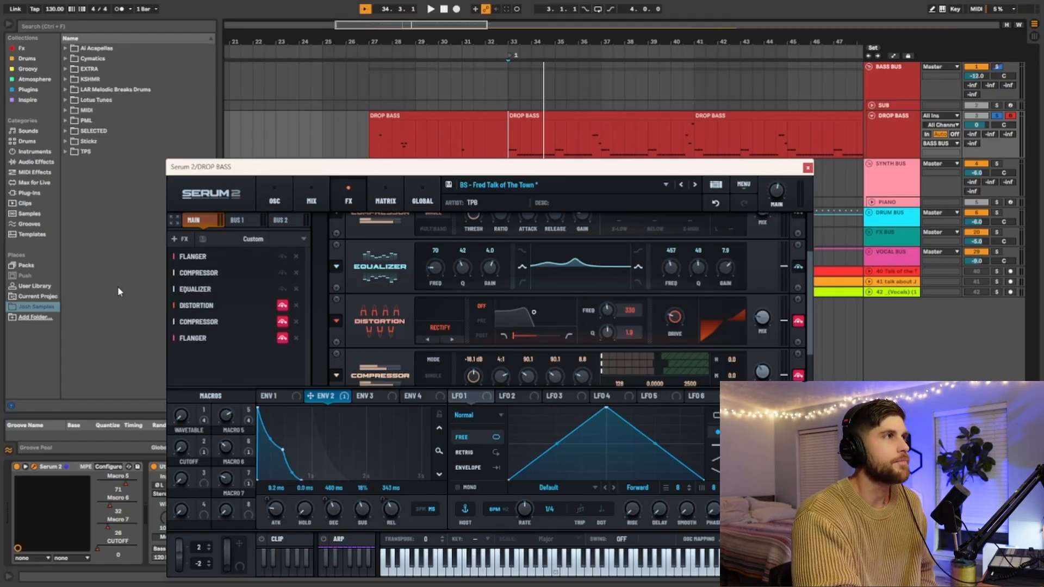
pyautogui.click(282, 305)
pyautogui.scroll(-1, 520, 296)
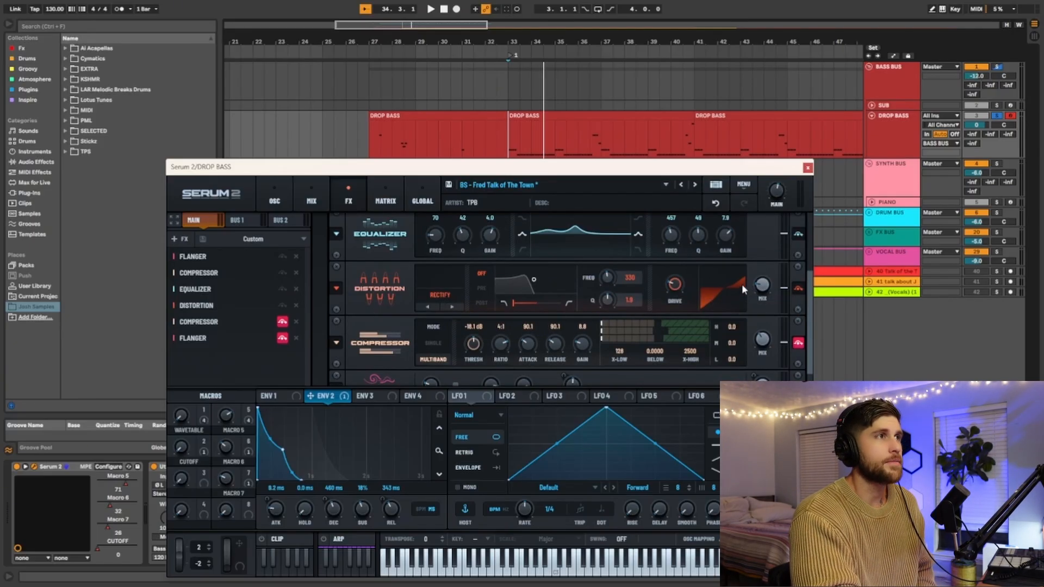
pyautogui.scroll(-1, 742, 282)
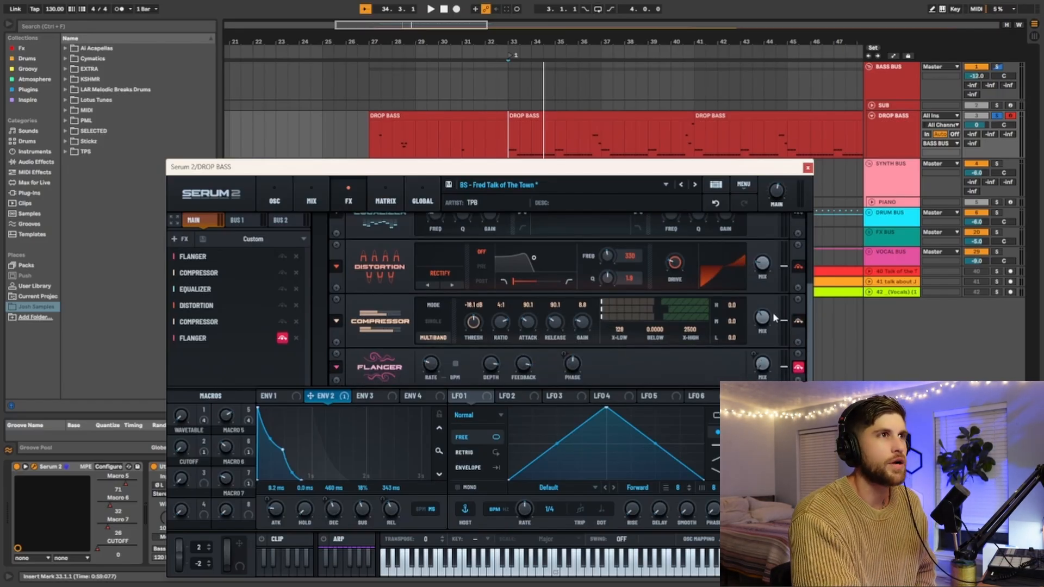
pyautogui.moveTo(764, 321)
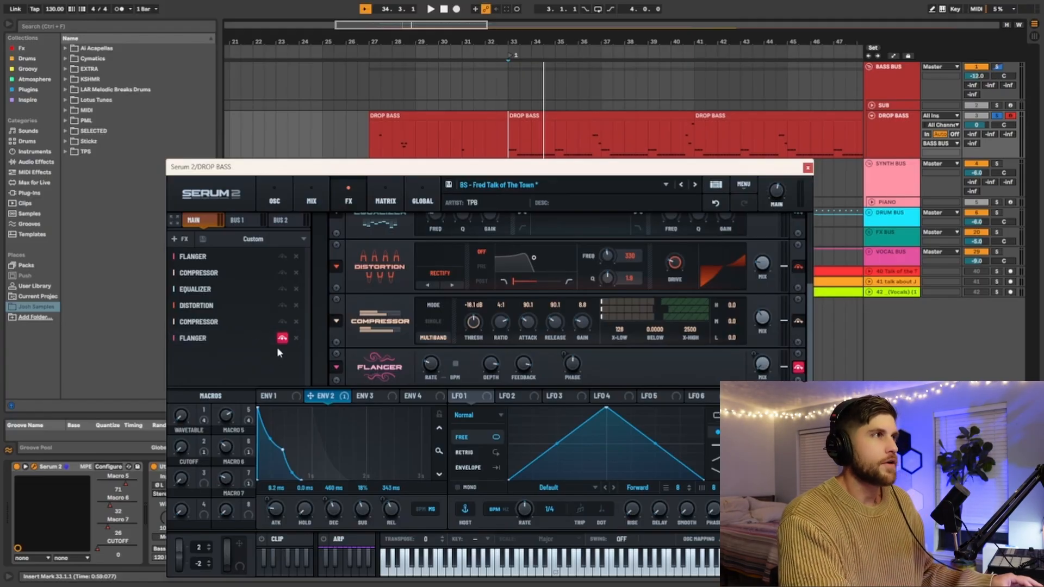
# Step: Play the DROP BASS clip from bar 37 with the last Flanger still bypassed
pyautogui.click(595, 138)
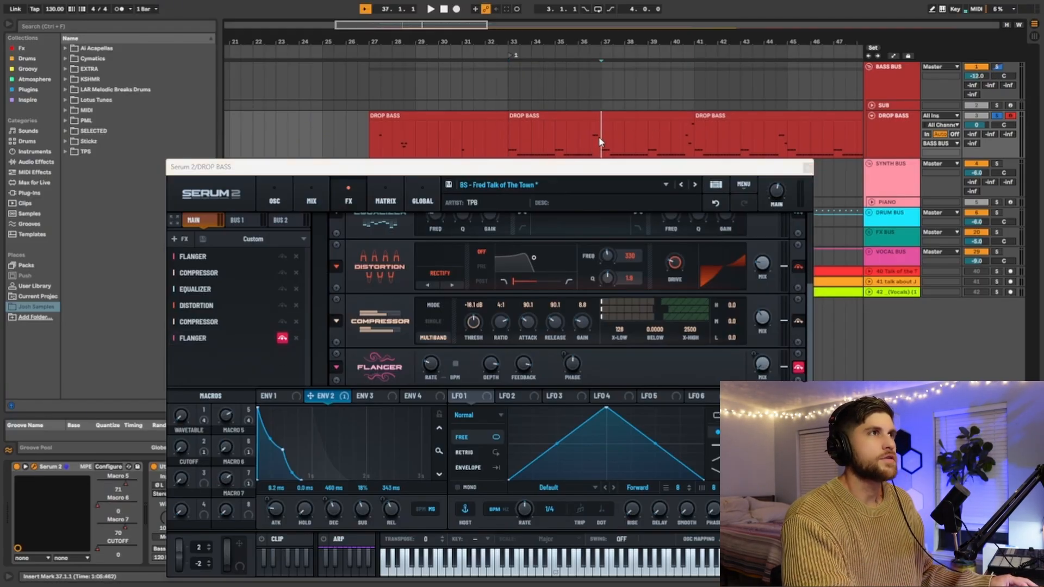
pyautogui.press('space')
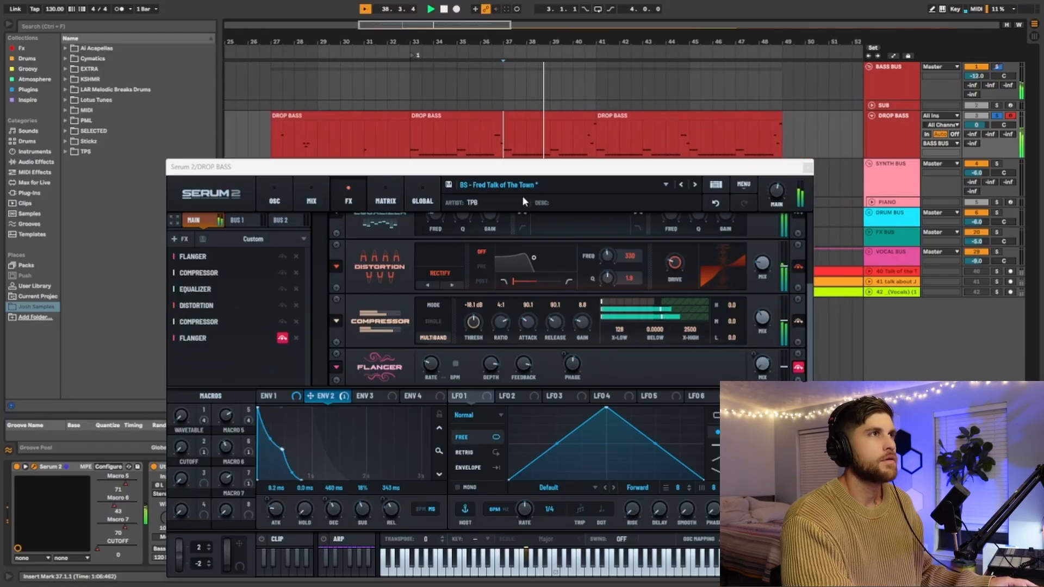
pyautogui.press('space')
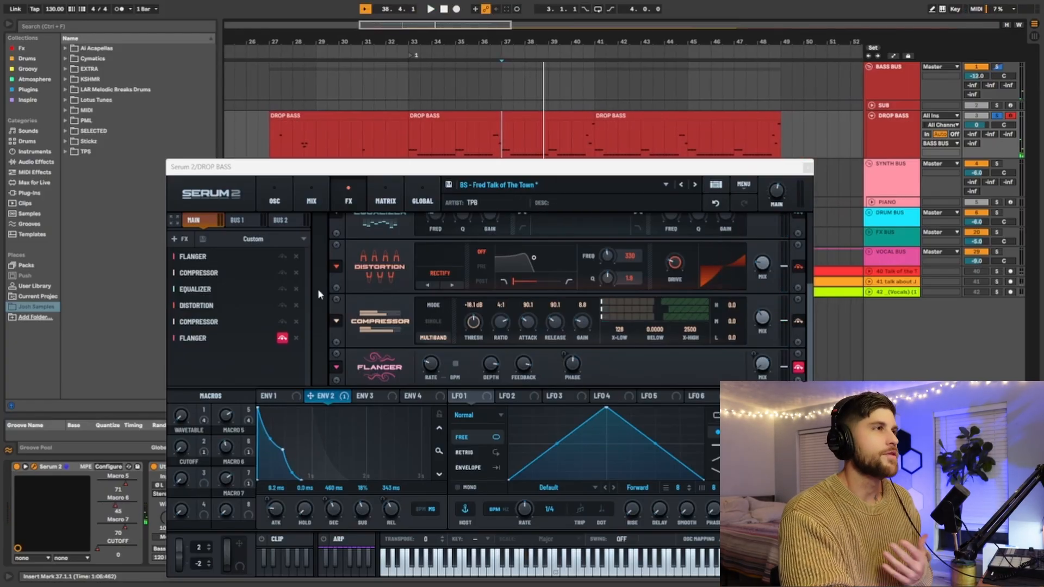
# Step: Re-enable the last Flanger and play the bass from bar 37 with the full effects chain
pyautogui.click(283, 339)
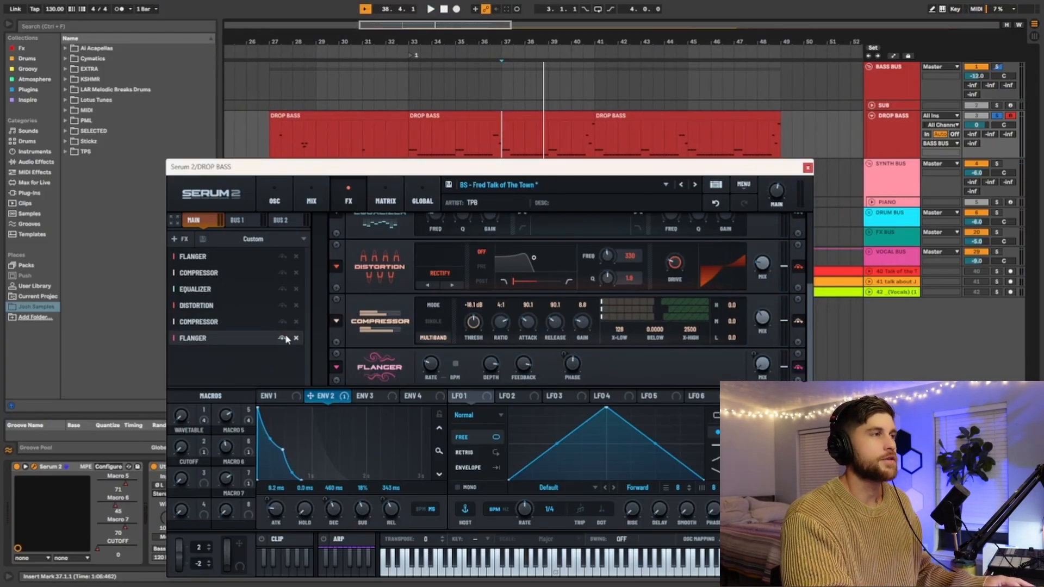
pyautogui.click(498, 132)
pyautogui.press('space')
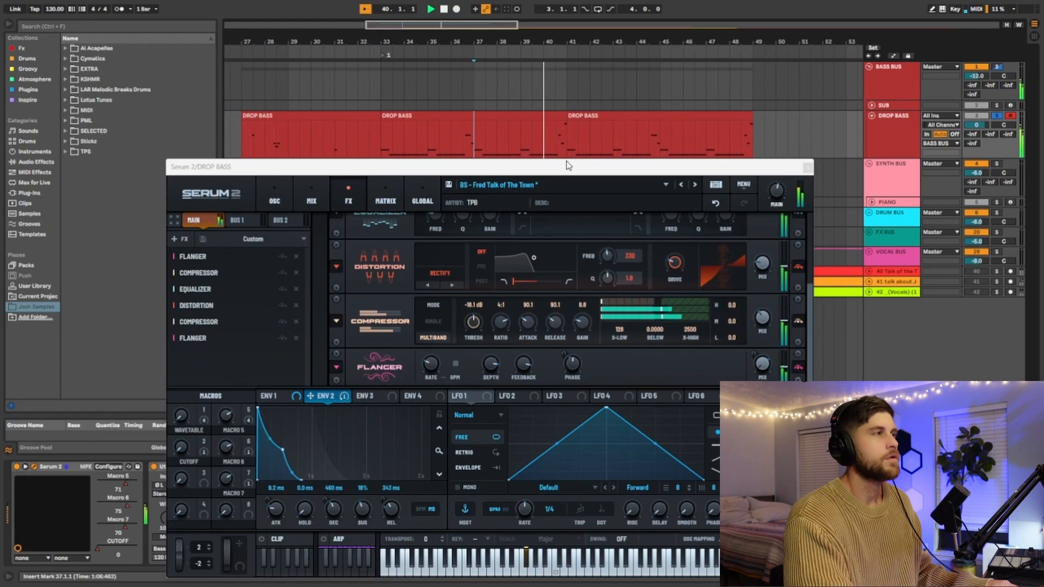
pyautogui.press('space')
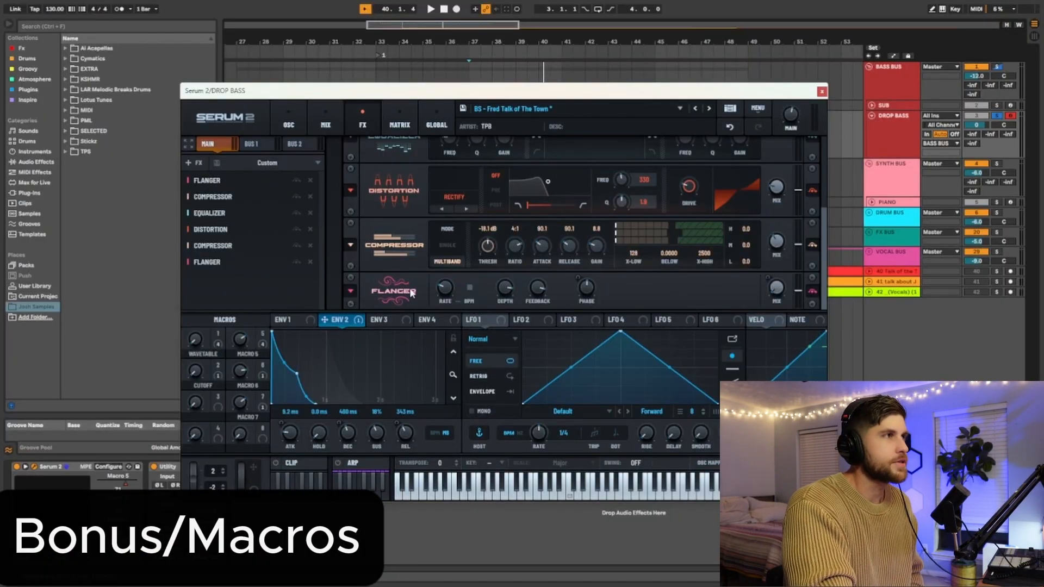
# Step: Show the oscillator page and inspect Macro 5's modulation destinations, including its assignment to the Env 2 attack
pyautogui.moveTo(510, 94); pyautogui.dragTo(512, 104)
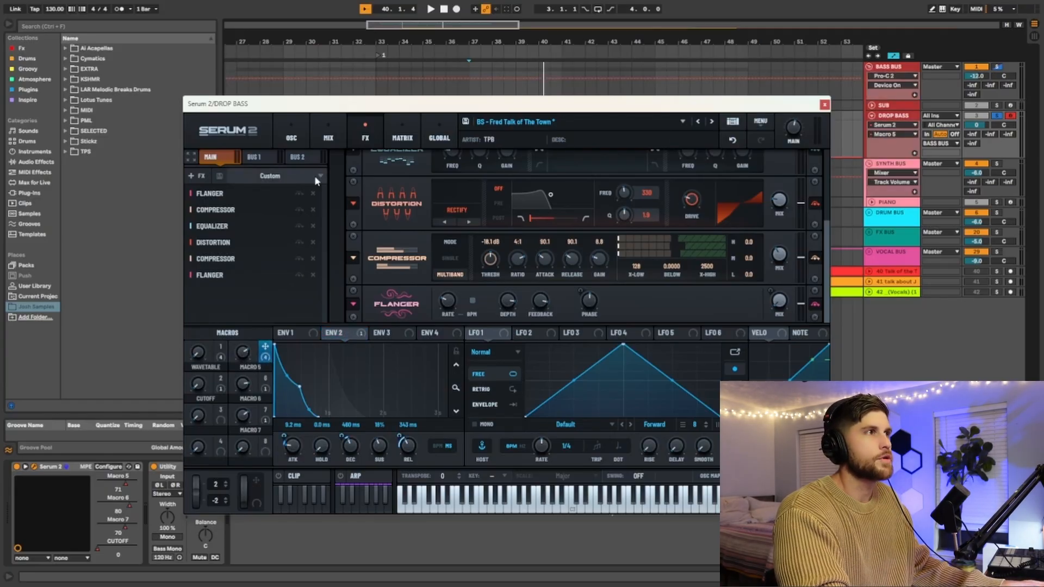
pyautogui.click(280, 139)
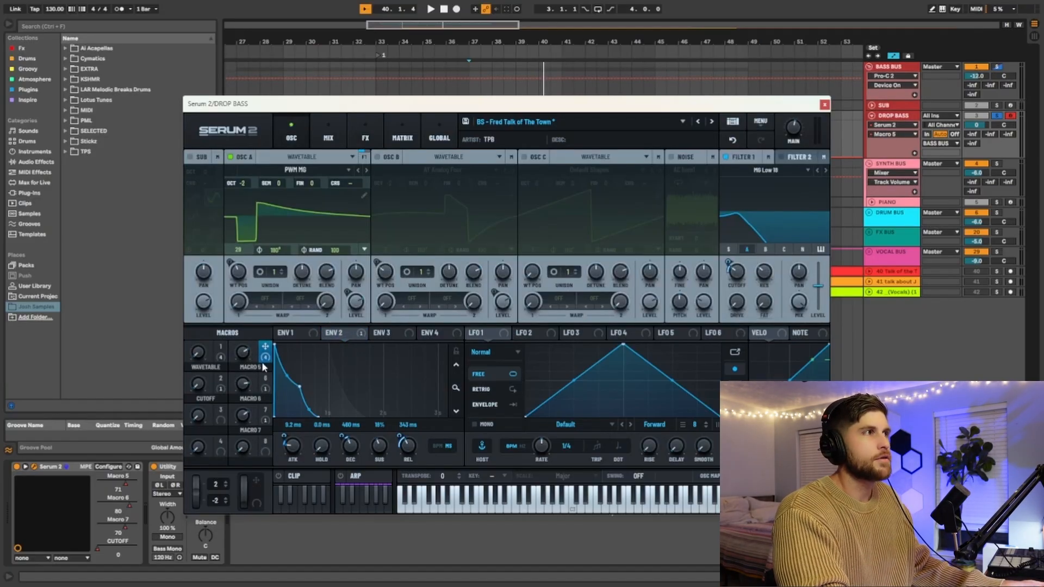
pyautogui.moveTo(265, 355)
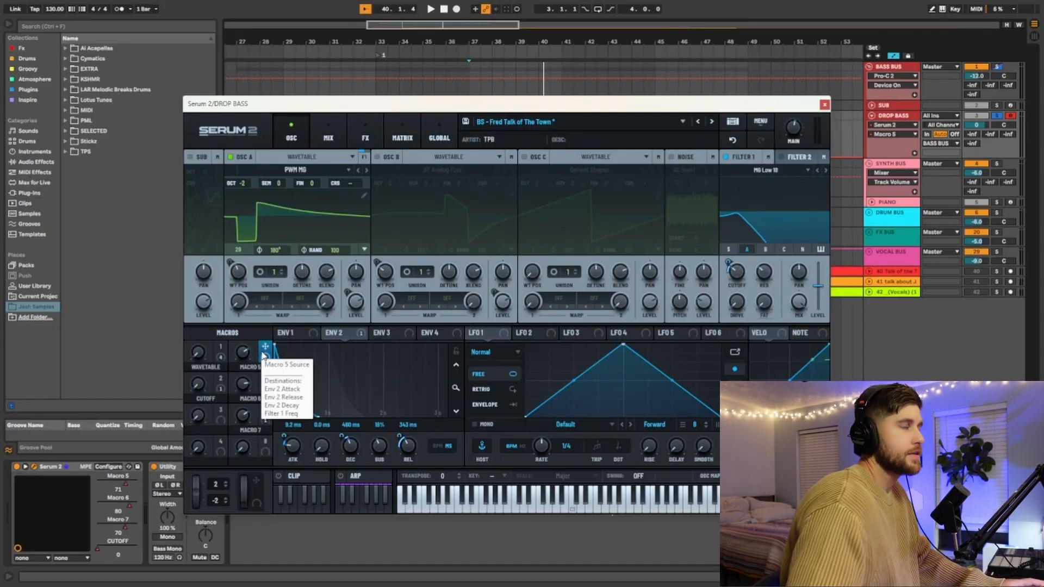
pyautogui.click(284, 435)
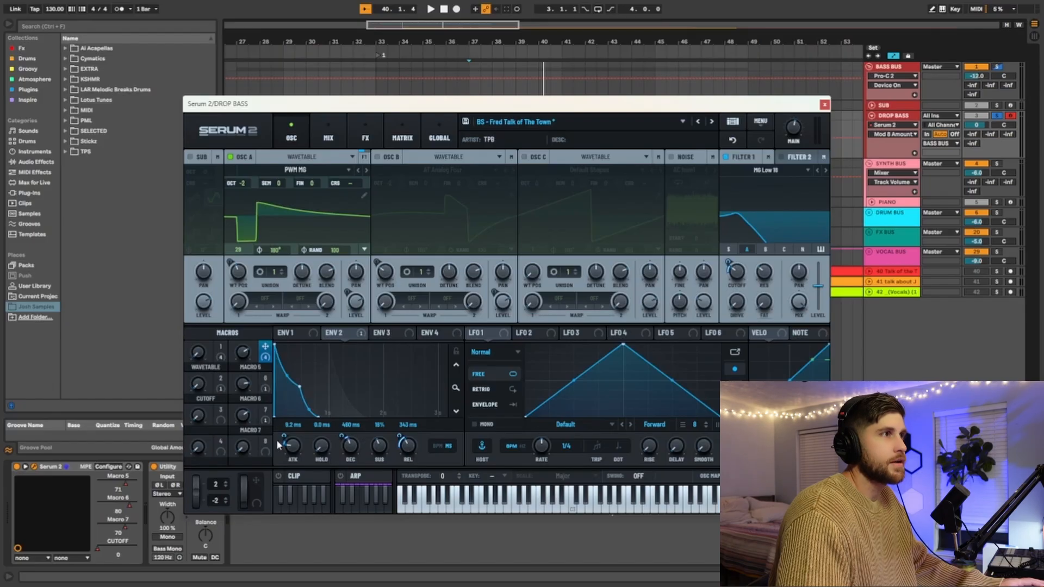
pyautogui.moveTo(287, 439)
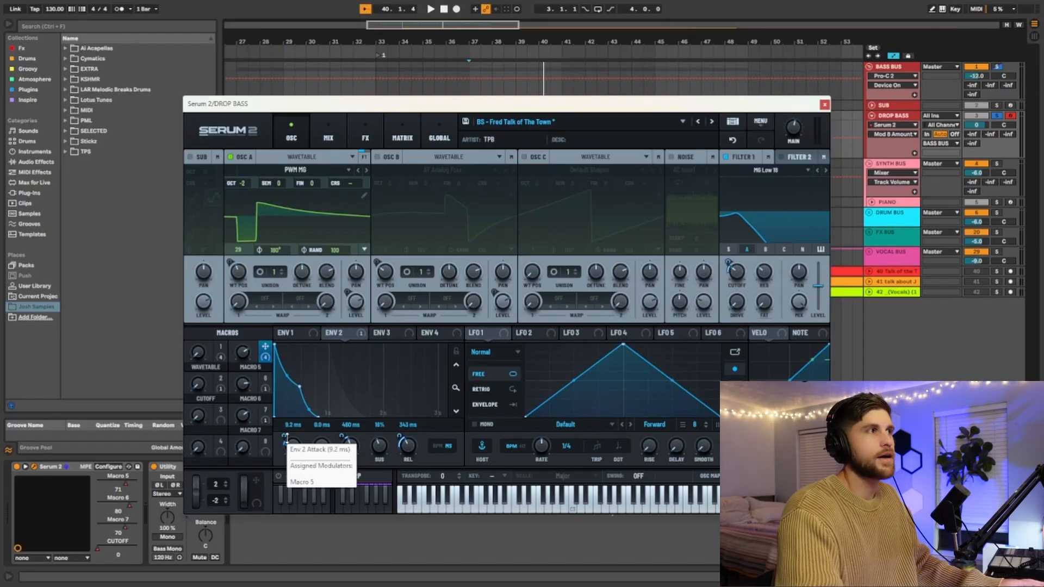
# Step: Close the synth window, place the playback position at bar 33 and display the Macro 5 automation on the DROP BASS track
pyautogui.click(825, 105)
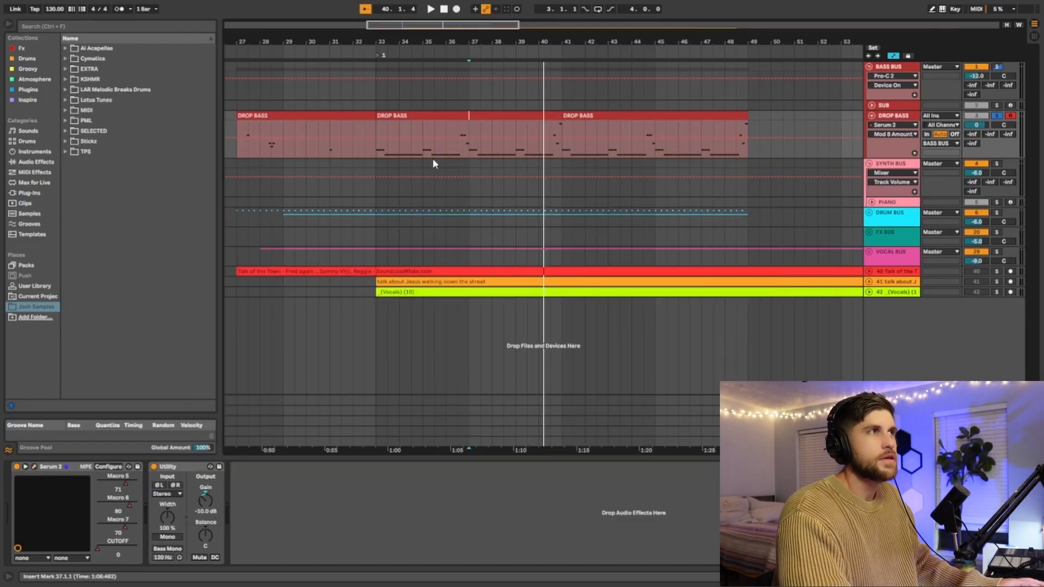
pyautogui.click(376, 154)
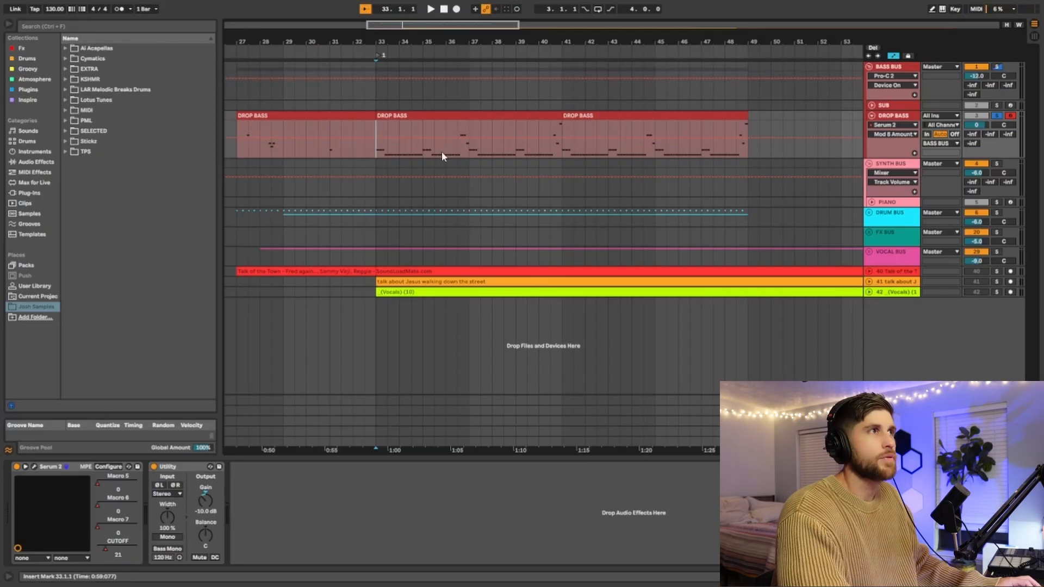
pyautogui.click(890, 135)
pyautogui.click(890, 153)
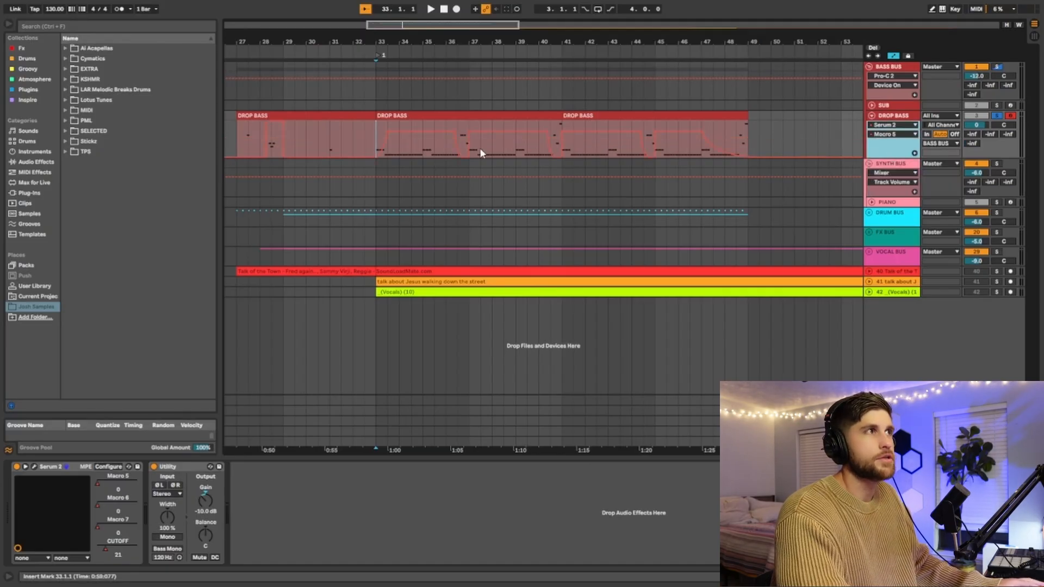
# Step: Examine the Macro 5 automation curve in the bar 33 clip and play the bass from there
pyautogui.scroll(4, 388, 150)
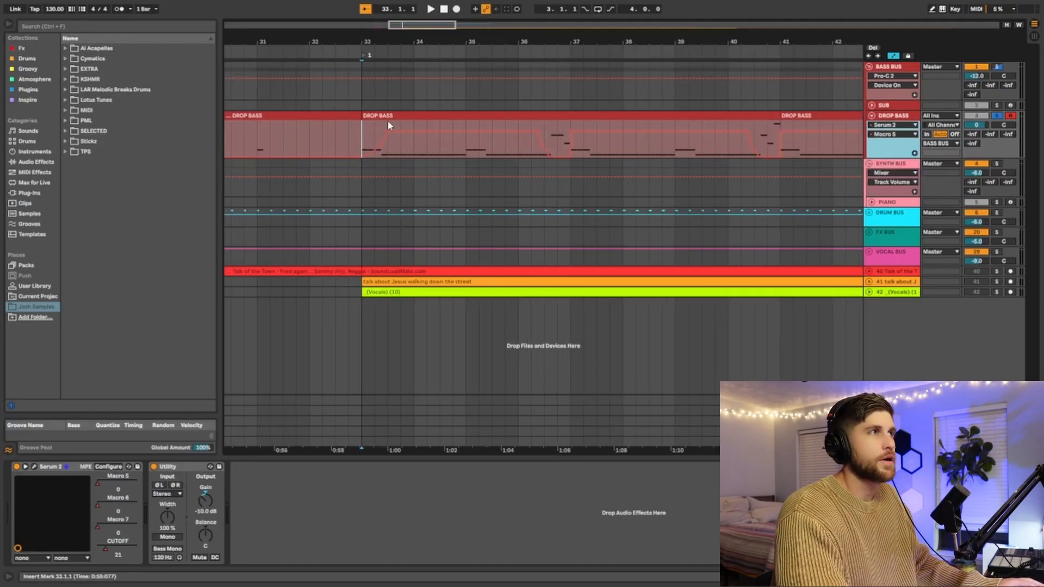
pyautogui.moveTo(384, 137); pyautogui.dragTo(388, 132)
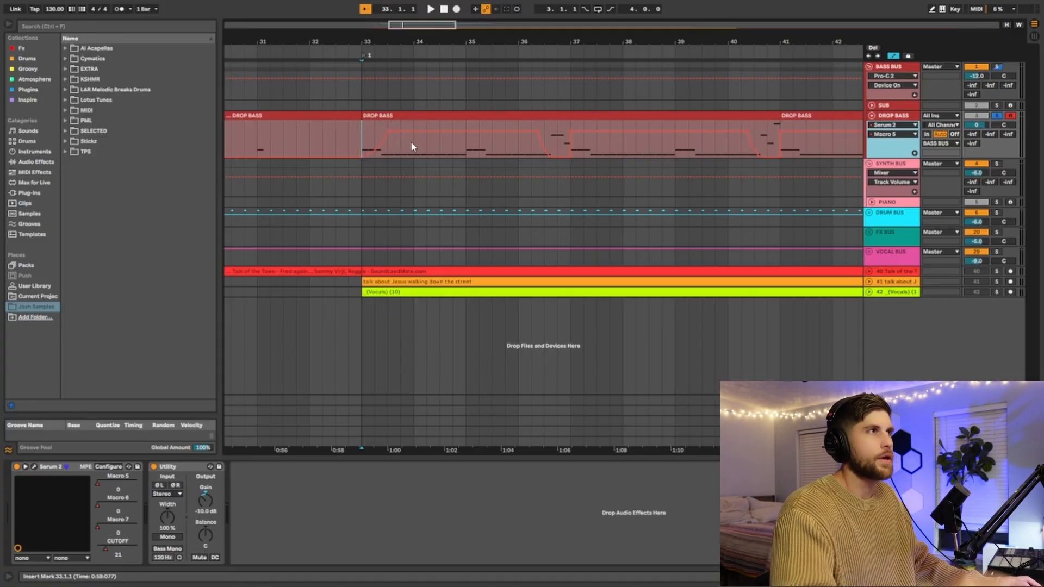
pyautogui.press('space')
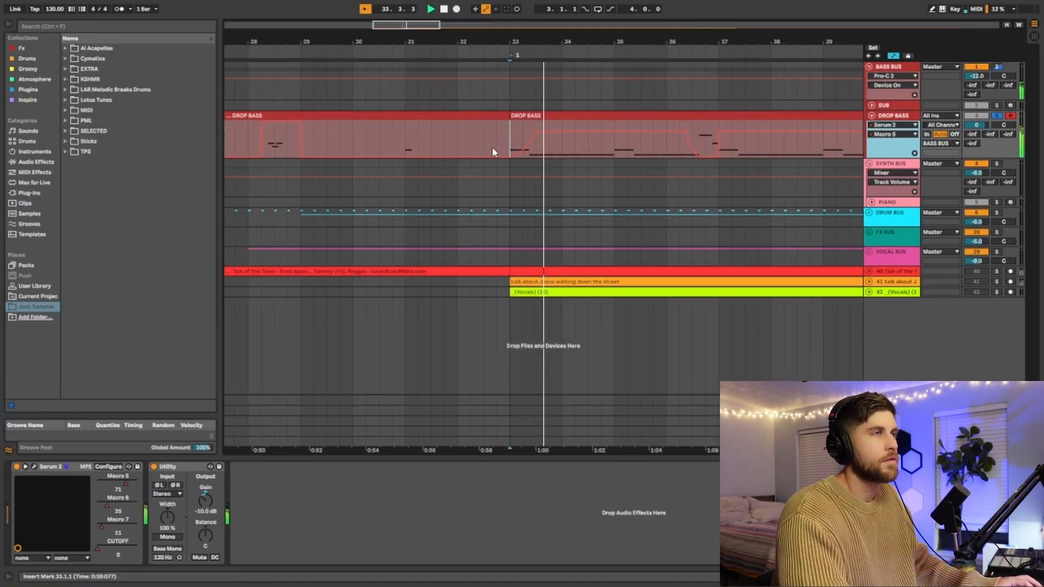
pyautogui.press('space')
# Step: Play the bass notes in bars 27 and 28 to compare the sound at different Macro 5 automation levels
pyautogui.hscroll(-5, 442, 150)
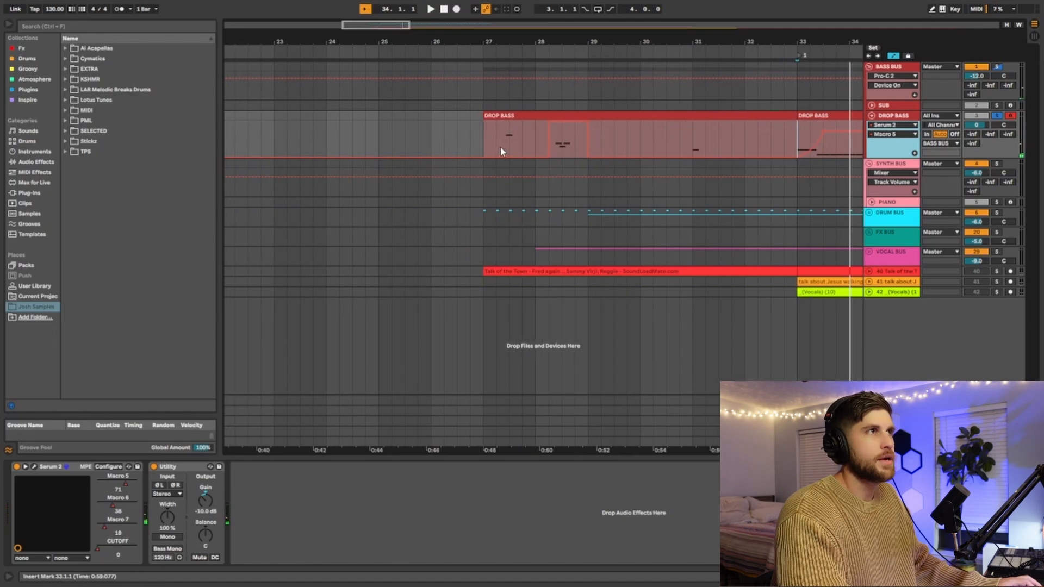
pyautogui.scroll(3, 505, 142)
pyautogui.moveTo(495, 144); pyautogui.dragTo(536, 146)
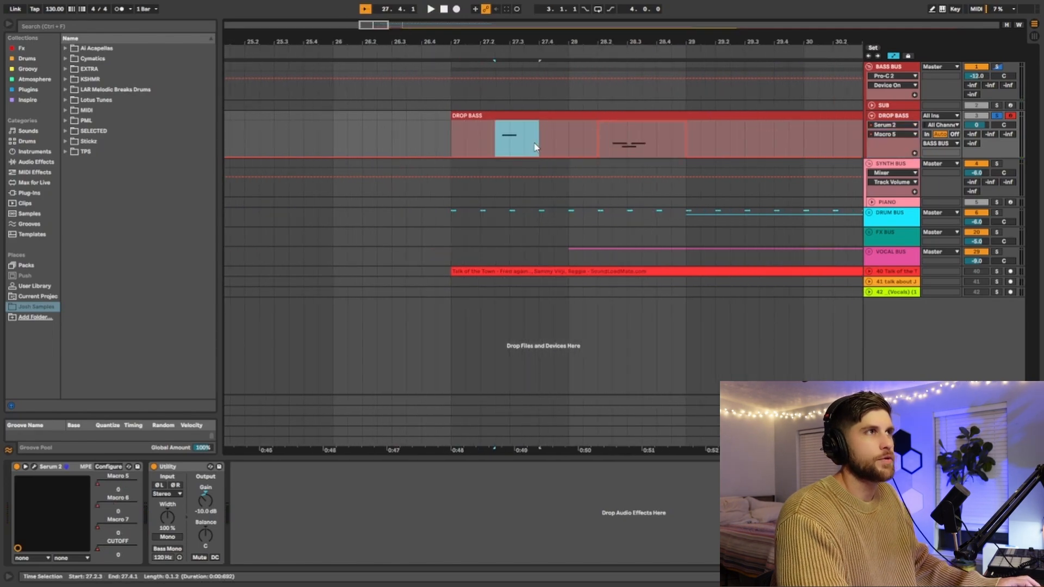
pyautogui.click(473, 148)
pyautogui.press('space')
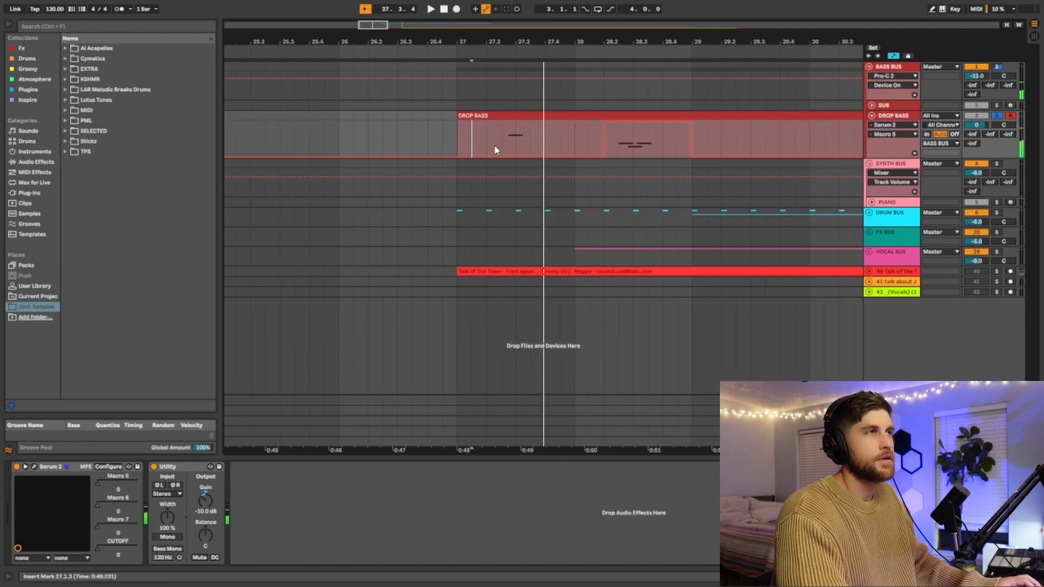
pyautogui.click(509, 146)
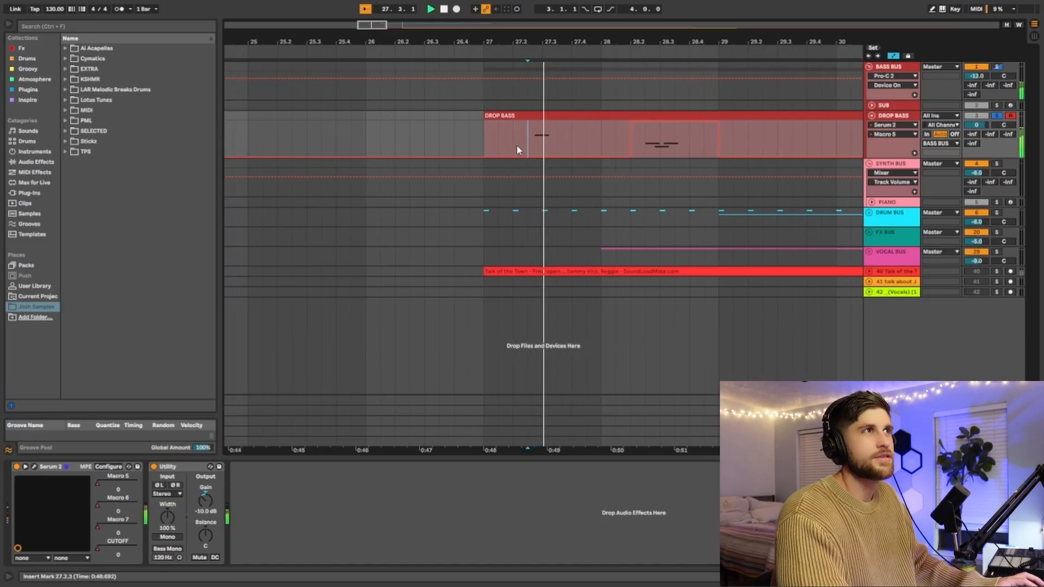
pyautogui.click(585, 141)
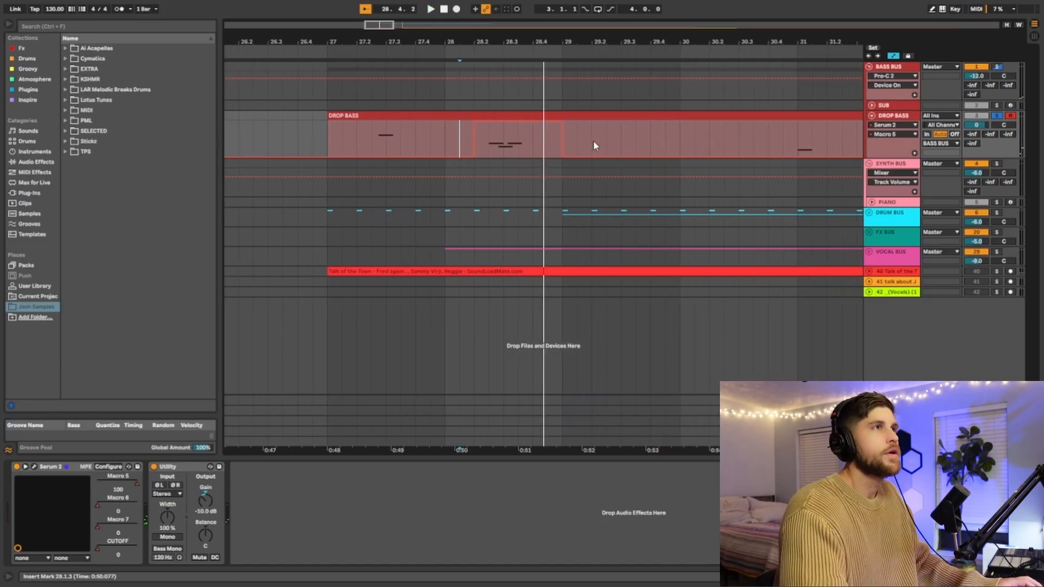
# Step: Return the playback position to bar 33 and reopen the Serum 2 window of the DROP BASS track
pyautogui.scroll(-3, 593, 144)
pyautogui.hscroll(5, 729, 146)
pyautogui.click(538, 137)
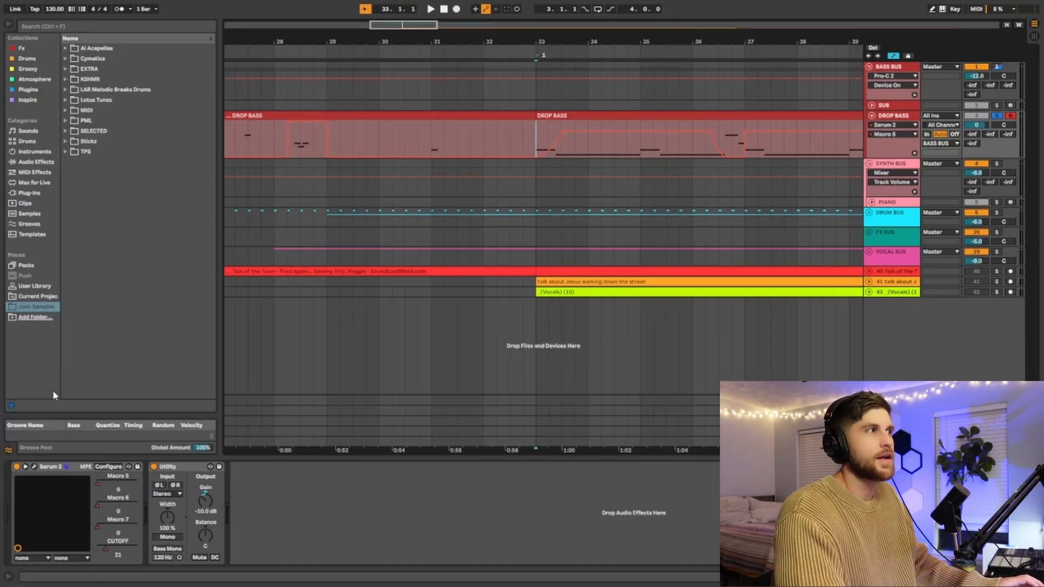
pyautogui.click(36, 468)
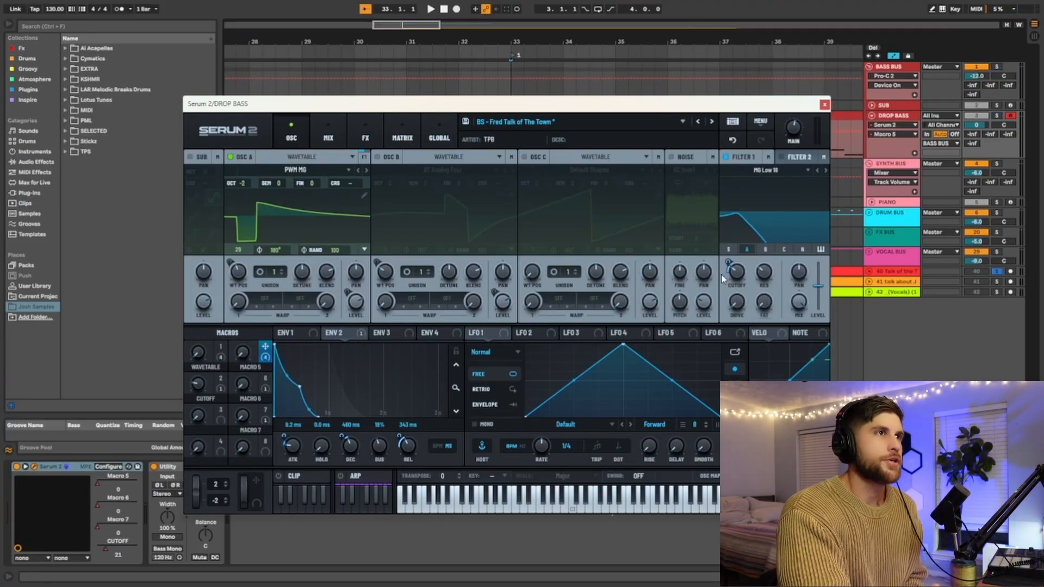
# Step: Examine the Macro 5 automation at bar 33 and from 36.2 to 37.1, and play the bass through bar 40
pyautogui.moveTo(729, 263)
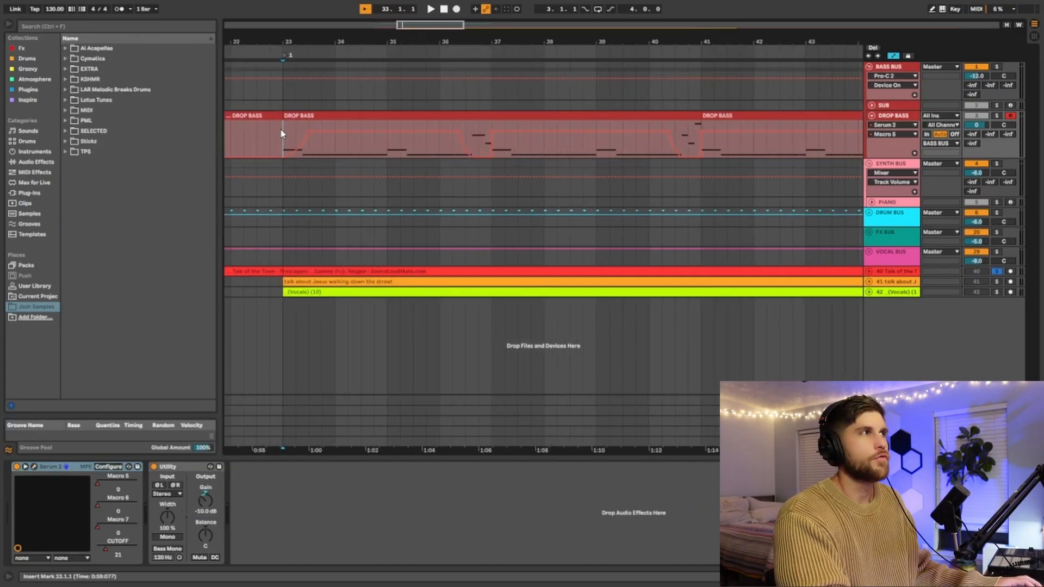
pyautogui.moveTo(282, 134); pyautogui.dragTo(309, 134)
pyautogui.moveTo(457, 126); pyautogui.dragTo(492, 125)
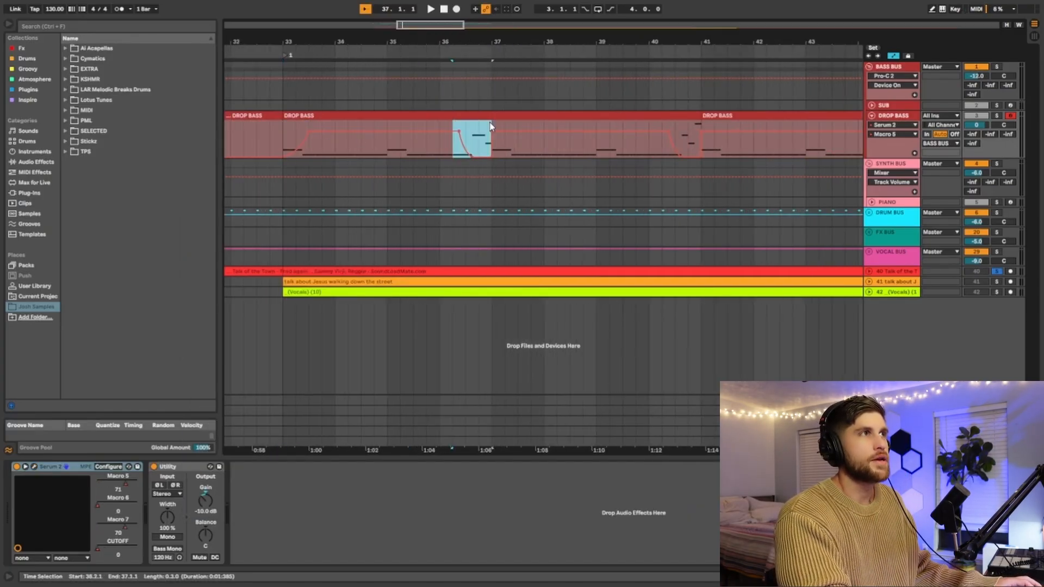
pyautogui.click(443, 146)
pyautogui.press('space')
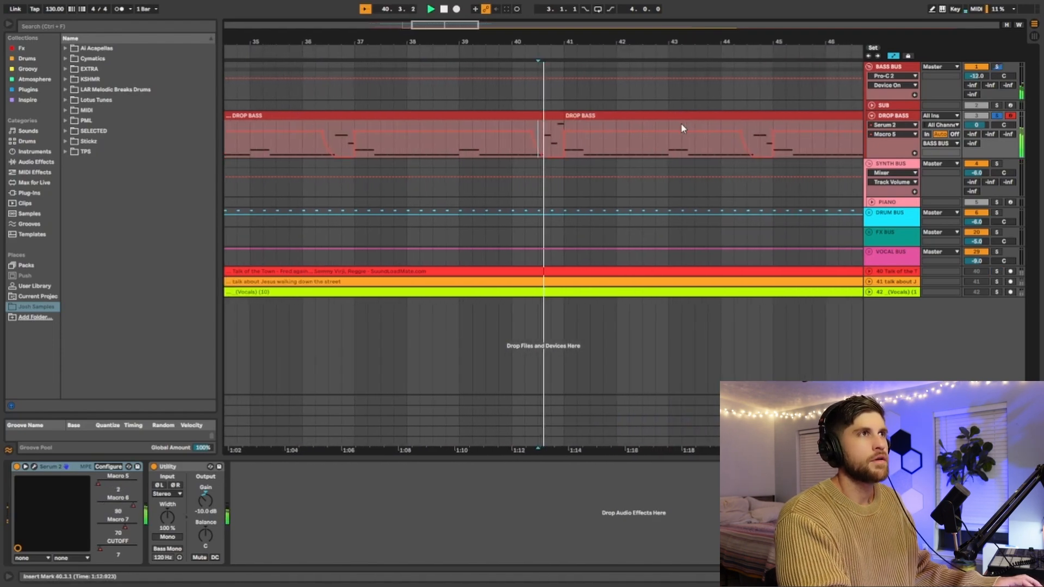
pyautogui.press('space')
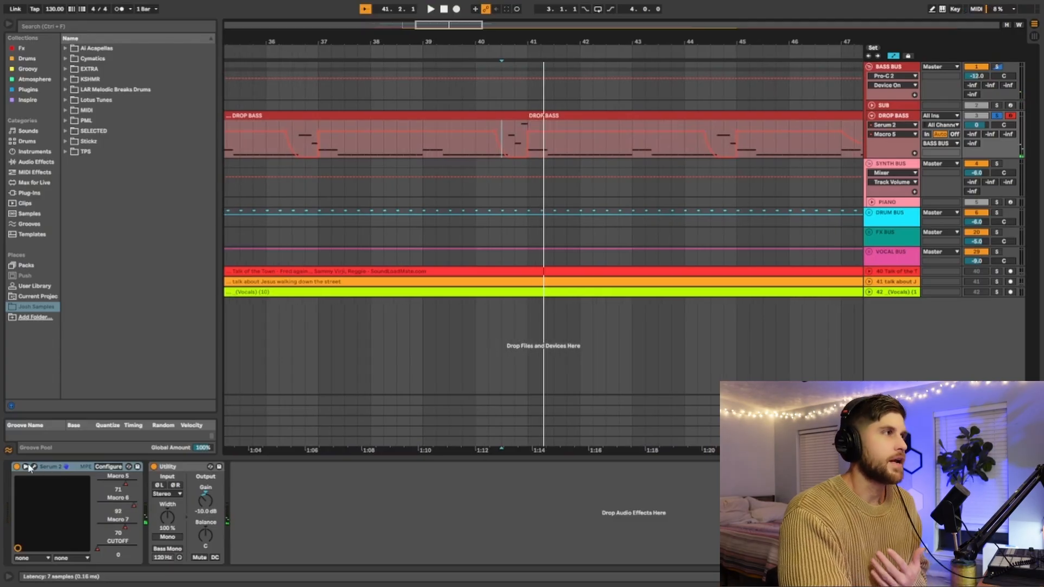
# Step: Reopen the Serum 2 window of the DROP BASS track and display the effects chain down to the final flanger
pyautogui.click(34, 467)
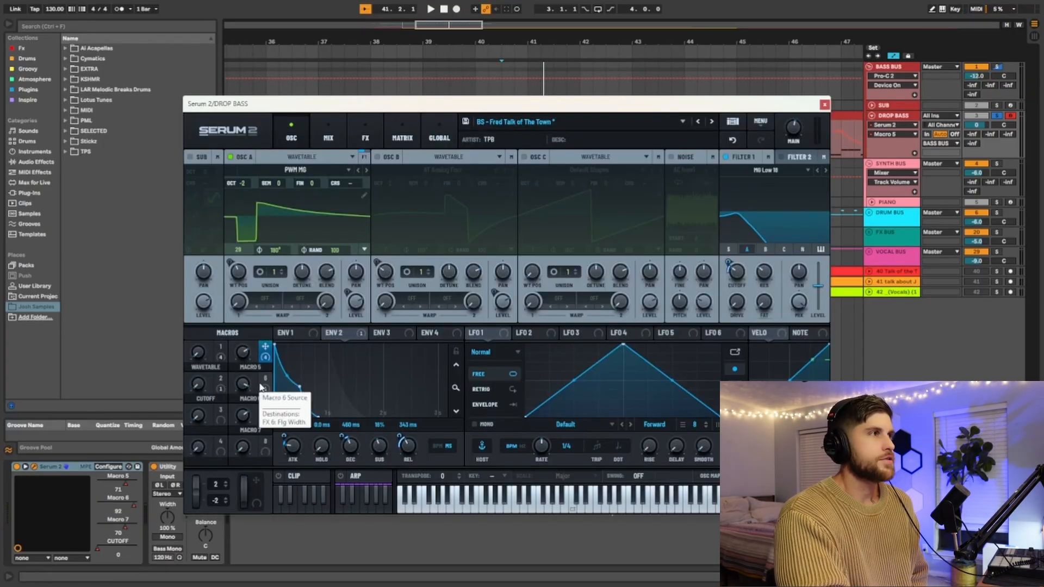
pyautogui.click(365, 136)
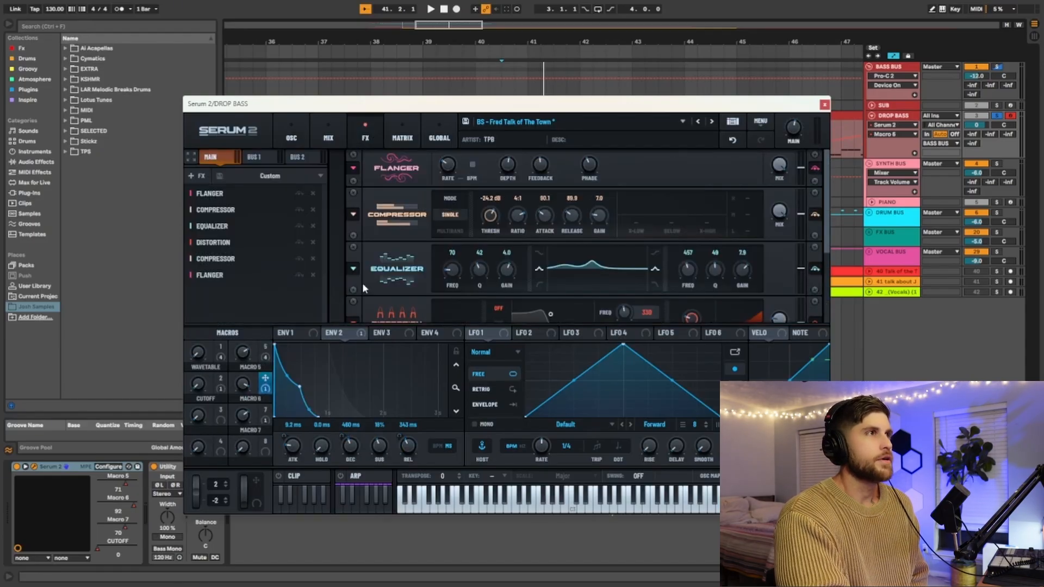
pyautogui.scroll(-3, 570, 243)
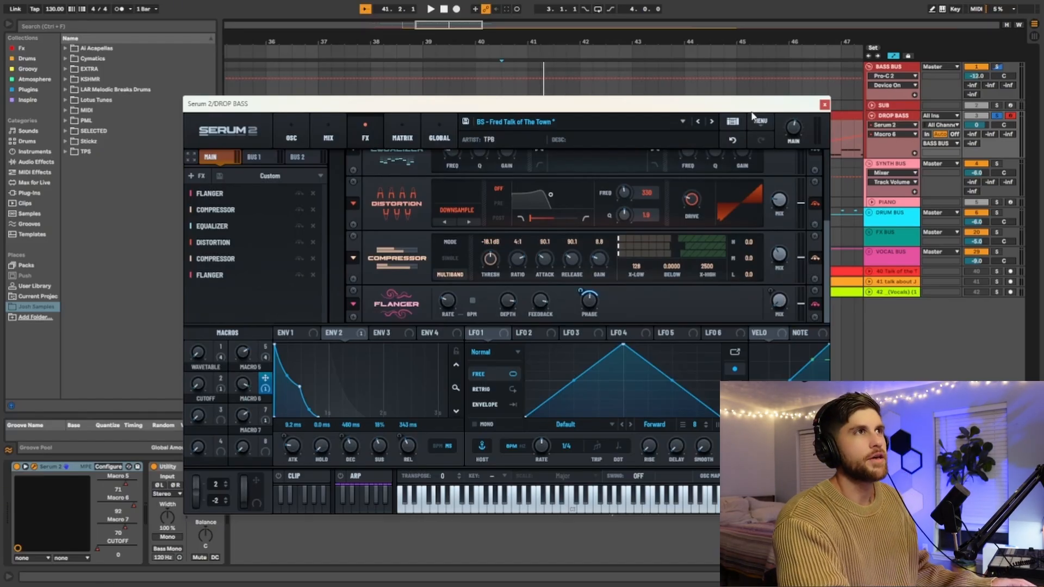
# Step: Move the Serum 2 window clear of the DROP BASS track and play the Macro 6 automation from bar 37
pyautogui.moveTo(769, 107); pyautogui.dragTo(761, 209)
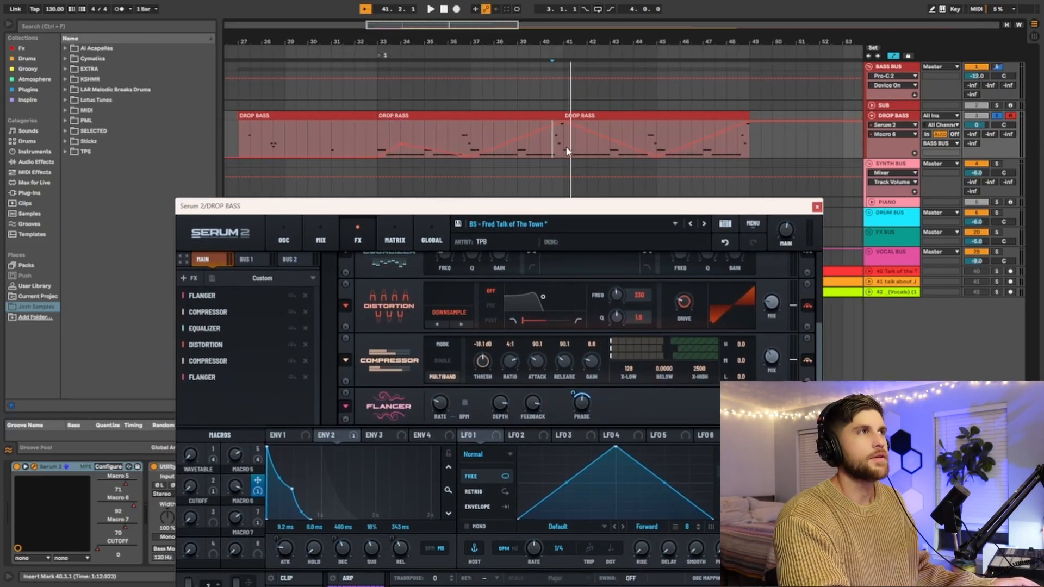
pyautogui.scroll(-5, 507, 145)
pyautogui.scroll(3, 491, 141)
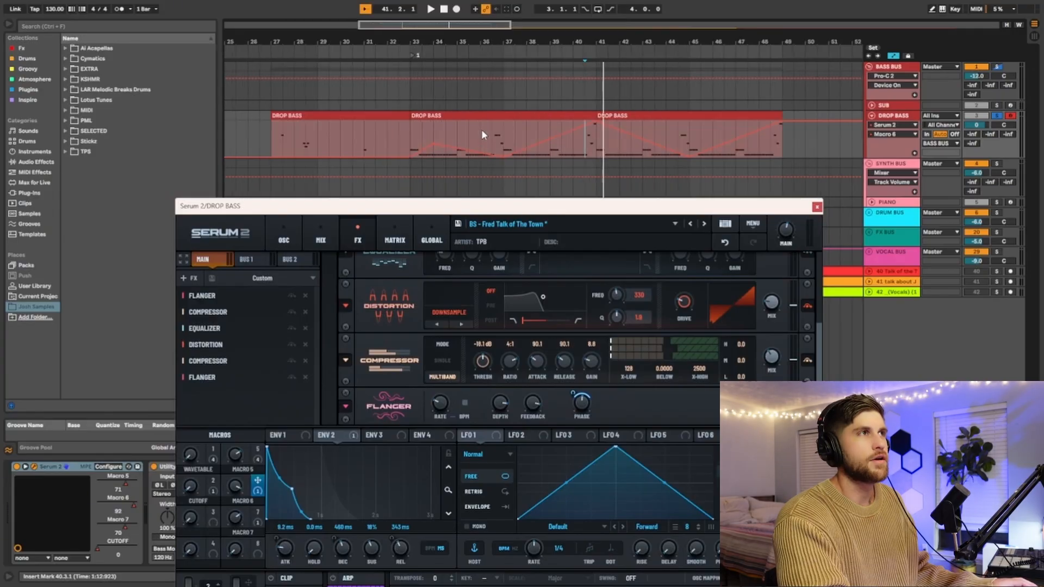
pyautogui.click(511, 135)
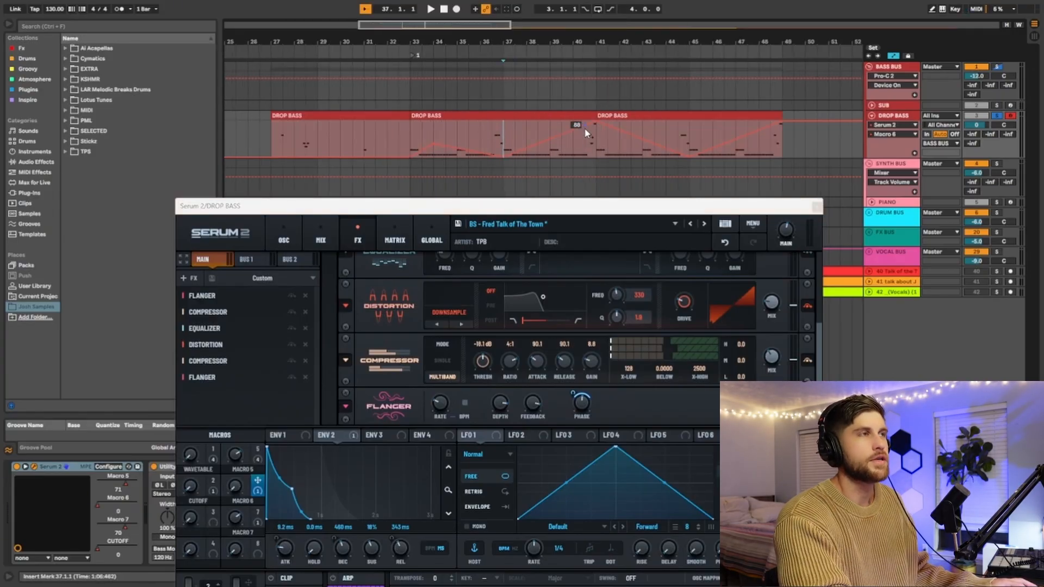
pyautogui.press('space')
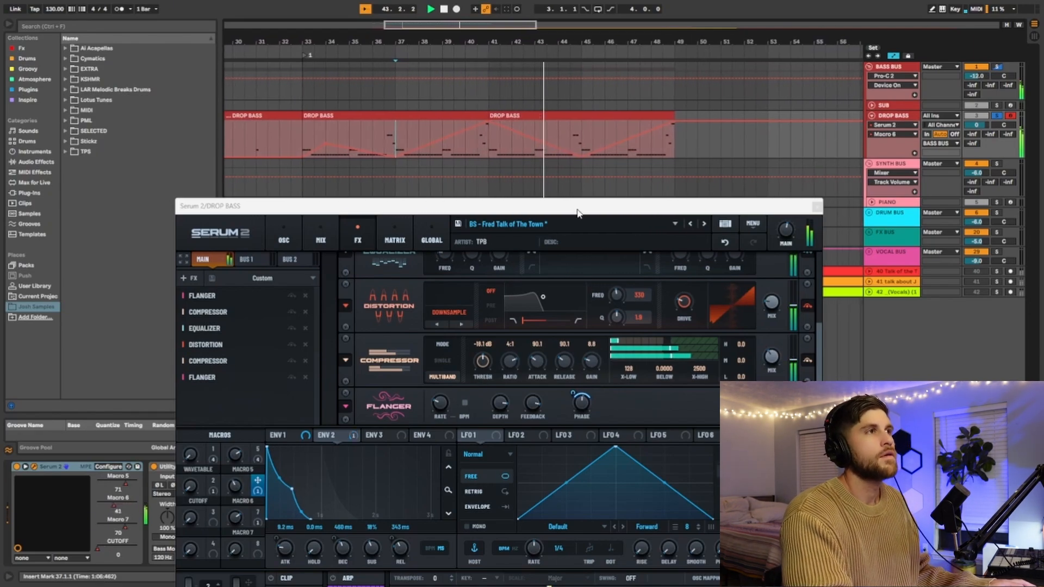
# Step: Check the final flanger's mix modulation from Macro 7 and display the Macro 7 automation on the DROP BASS track
pyautogui.moveTo(577, 210); pyautogui.dragTo(583, 86)
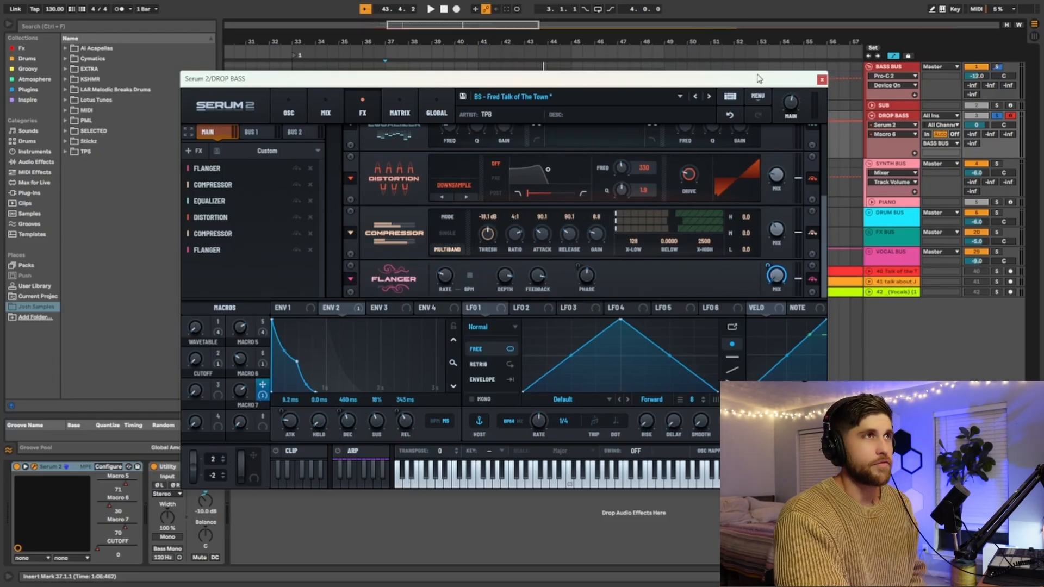
pyautogui.moveTo(760, 79); pyautogui.dragTo(755, 200)
pyautogui.click(893, 133)
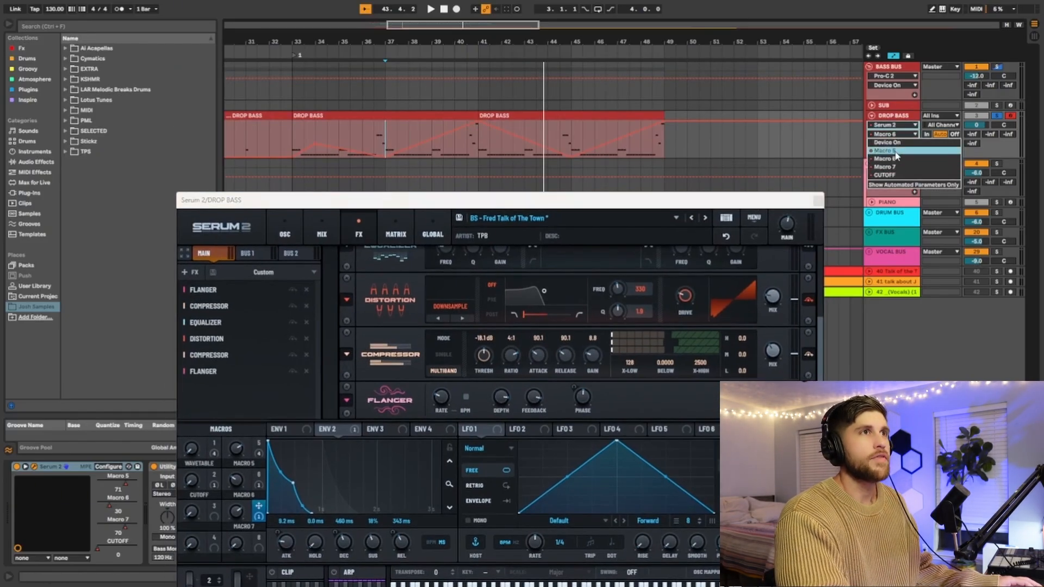
pyautogui.click(884, 167)
pyautogui.hscroll(-5, 469, 137)
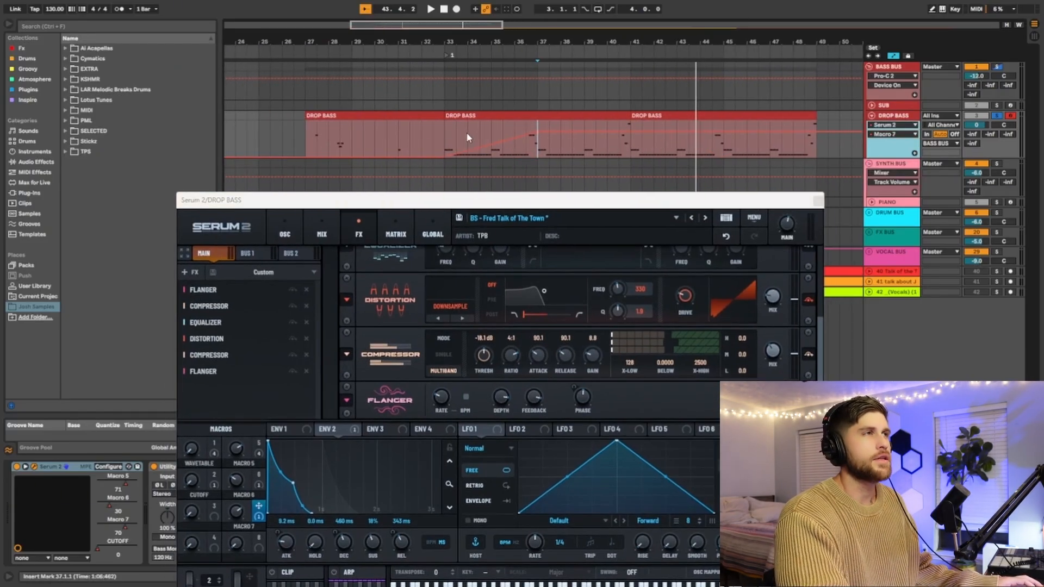
# Step: Examine the Macro 7 automation in bars 37 to 49, 33 to 37 and 27 to 33 by selecting each range
pyautogui.moveTo(537, 153); pyautogui.dragTo(819, 154)
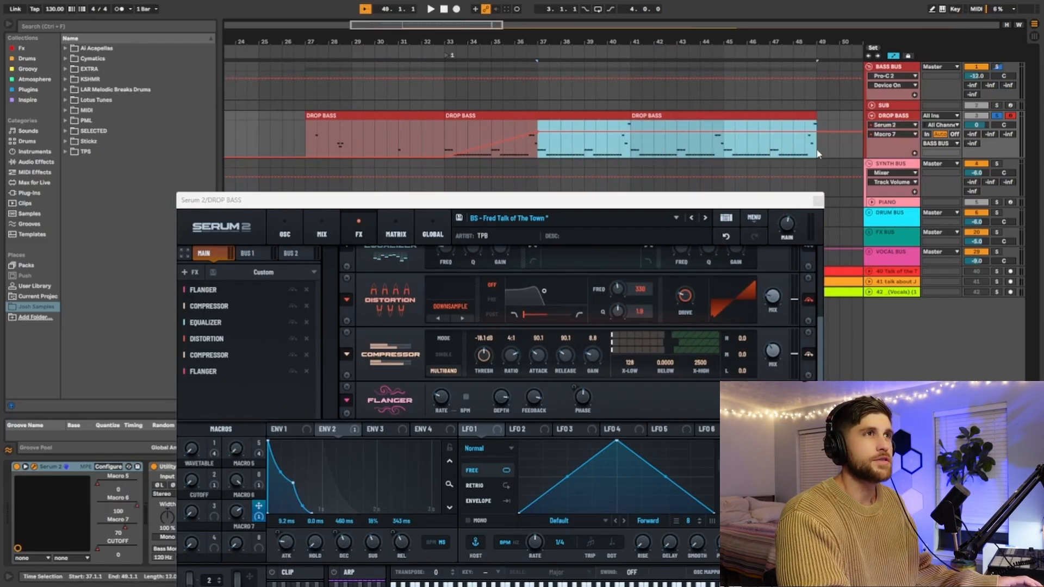
pyautogui.moveTo(445, 145); pyautogui.dragTo(538, 146)
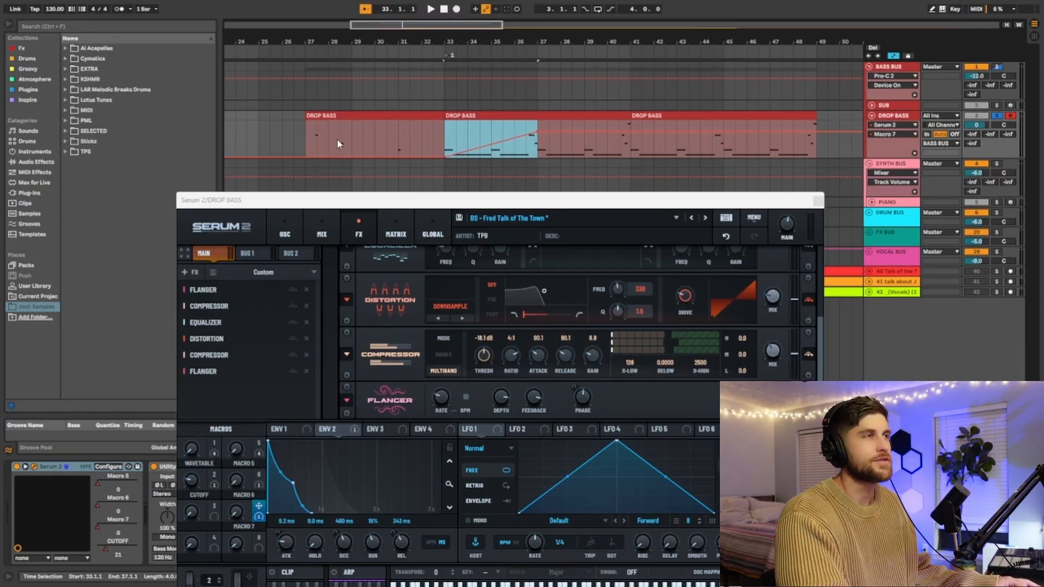
pyautogui.moveTo(308, 144); pyautogui.dragTo(444, 144)
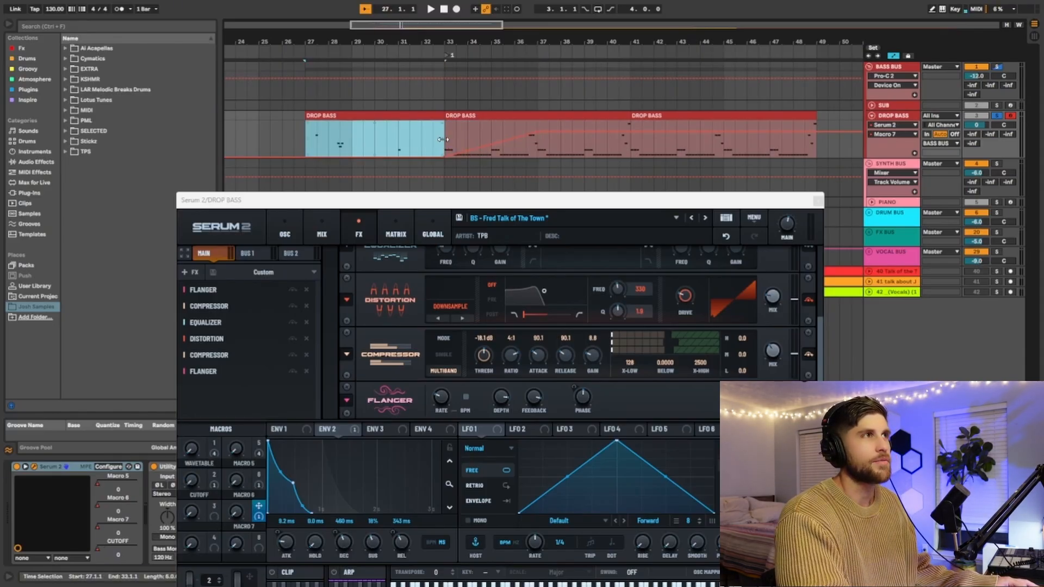
# Step: Play the arrangement from bar 27 to hear the section before the Macro 7 ramp, and stop playback
pyautogui.click(303, 124)
pyautogui.press('space')
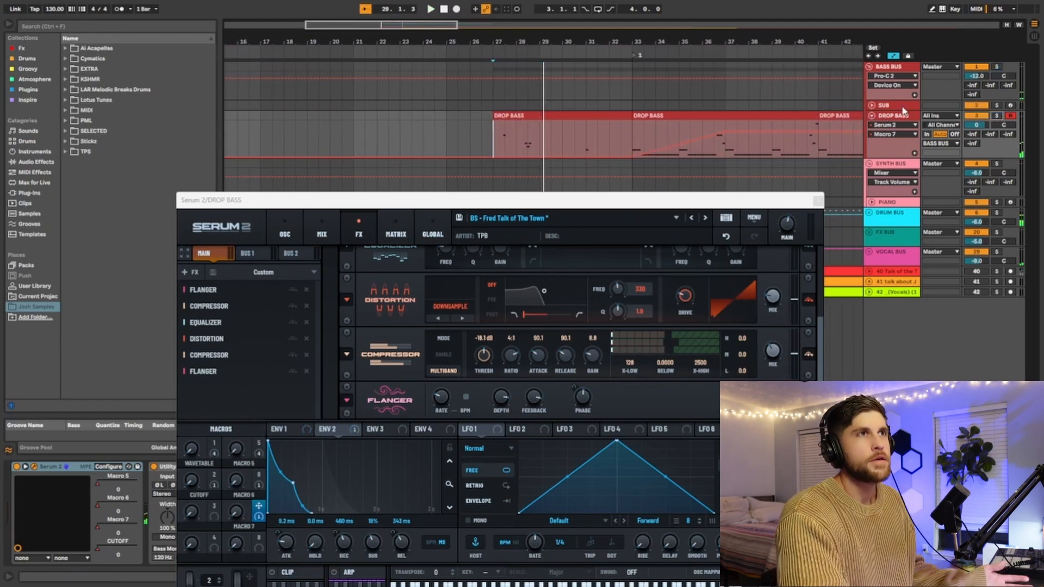
pyautogui.press('space')
# Step: Examine the Macro 7 ramp starting at bar 33 and place the playback position at bar 35
pyautogui.click(632, 136)
pyautogui.hscroll(3, 599, 136)
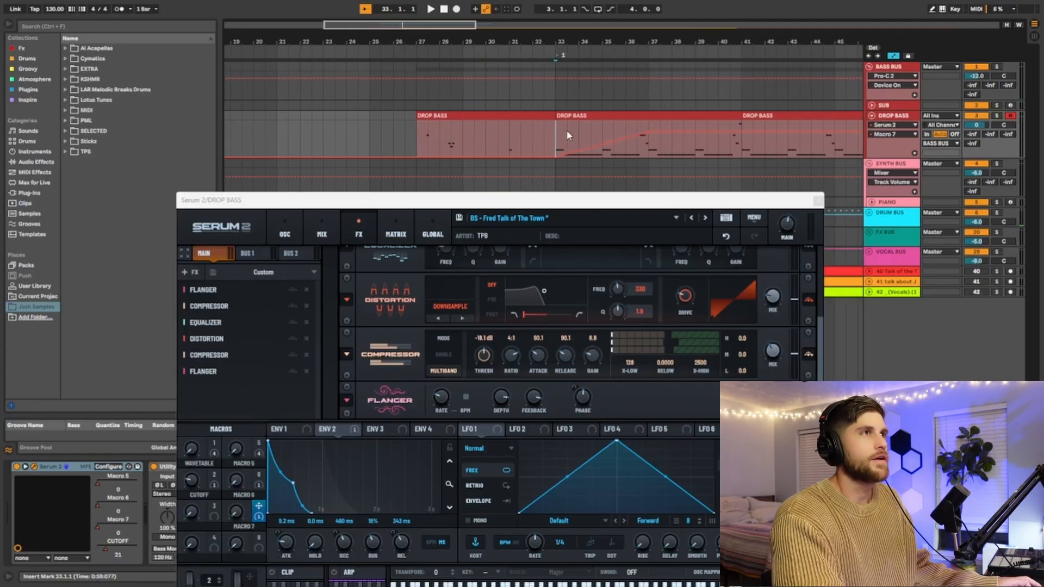
pyautogui.moveTo(563, 137); pyautogui.dragTo(625, 137)
pyautogui.click(602, 130)
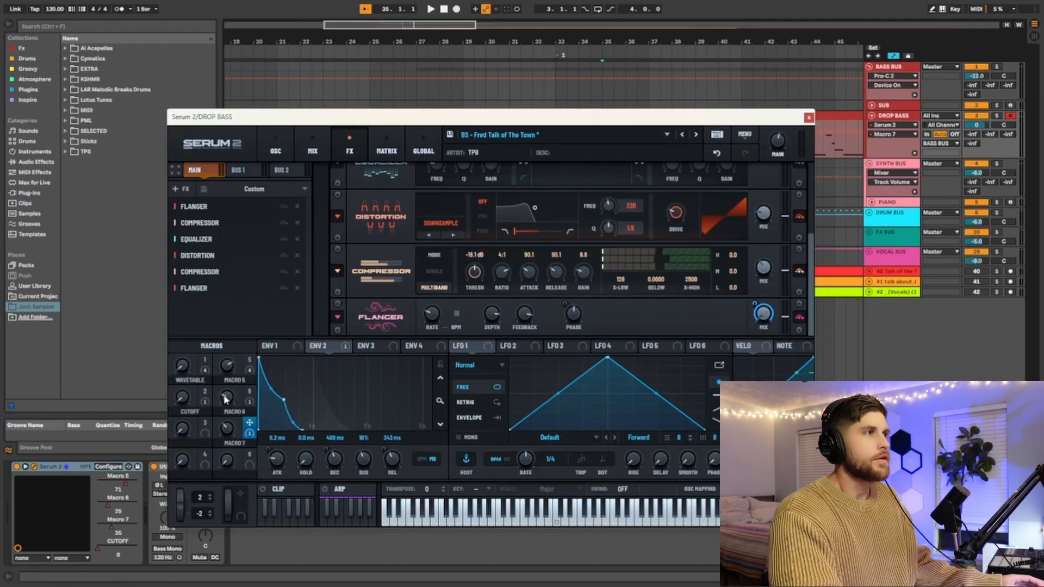
# Step: Show Serum 2's oscillator and filter page and display the CUTOFF automation on the DROP BASS track
pyautogui.moveTo(518, 118); pyautogui.dragTo(527, 175)
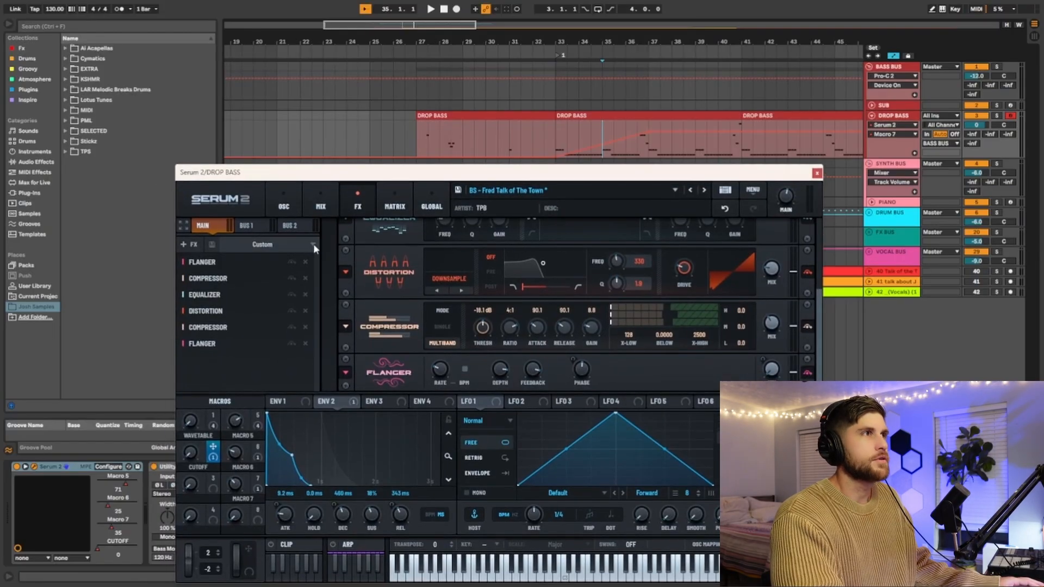
pyautogui.click(284, 205)
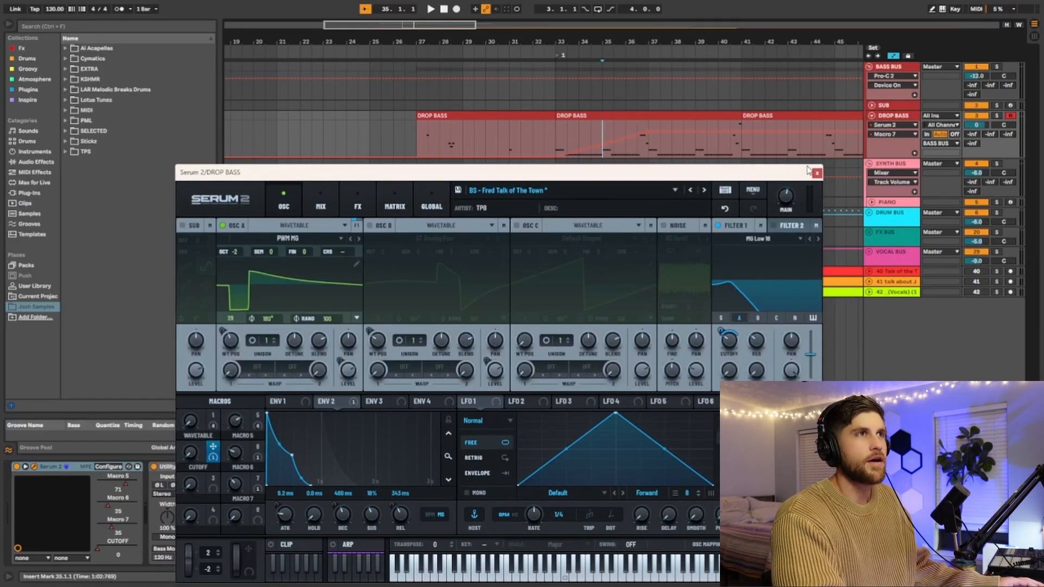
pyautogui.click(870, 134)
pyautogui.click(892, 173)
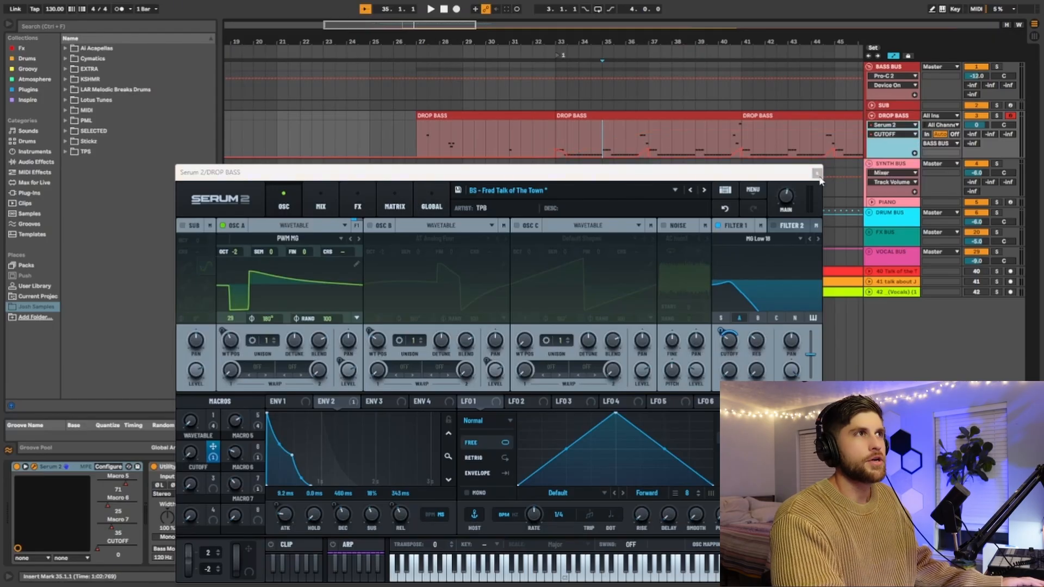
# Step: Close the Serum 2 window and place the playback position at bar 33 to inspect the CUTOFF automation
pyautogui.click(815, 173)
pyautogui.scroll(4, 566, 158)
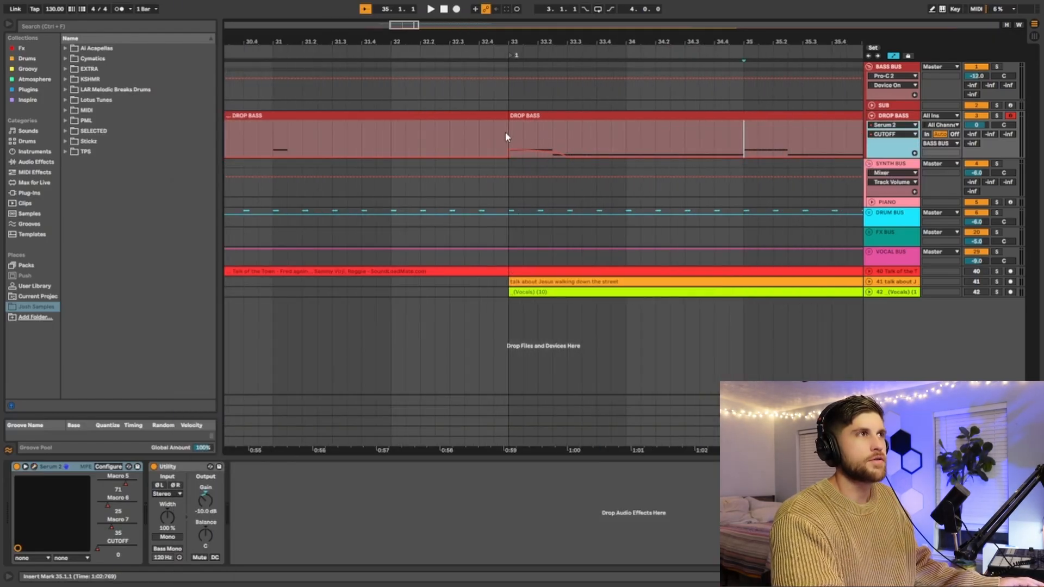
pyautogui.click(507, 133)
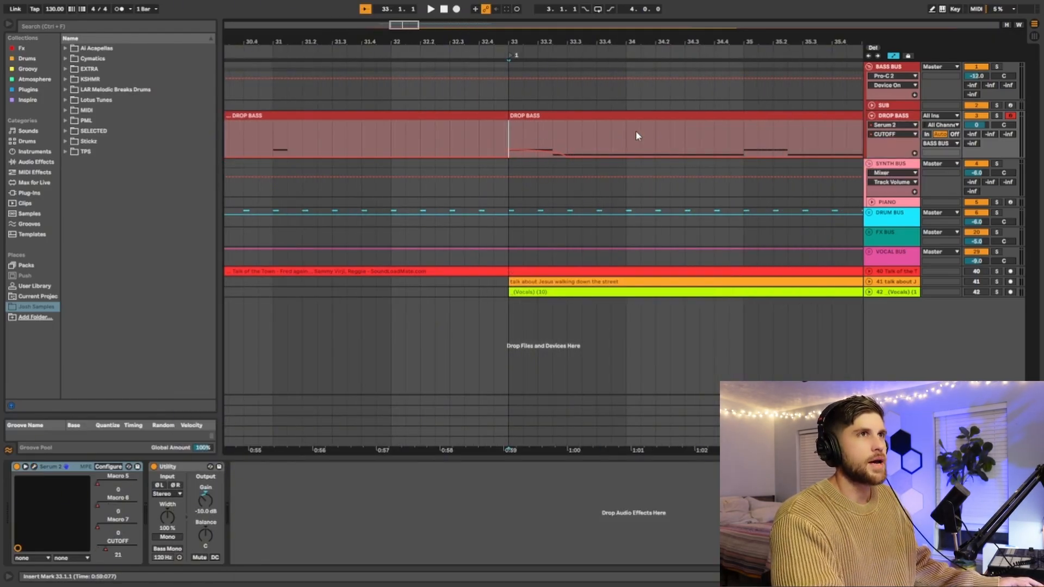
# Step: Play the bass from bar 33 with the CUTOFF automation overridden, and re-enable the CUTOFF automation
pyautogui.scroll(-4, 675, 131)
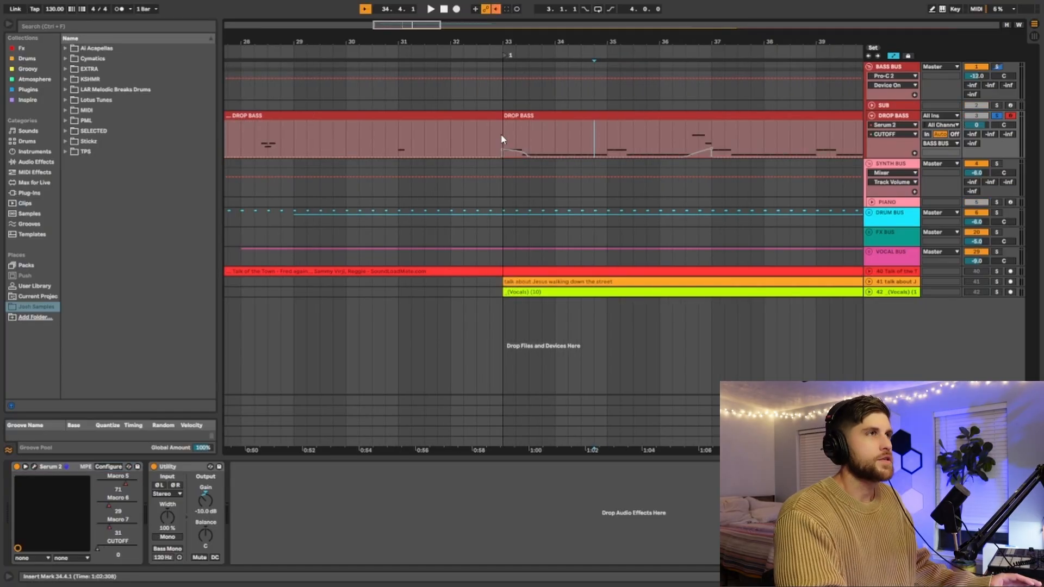
pyautogui.click(503, 132)
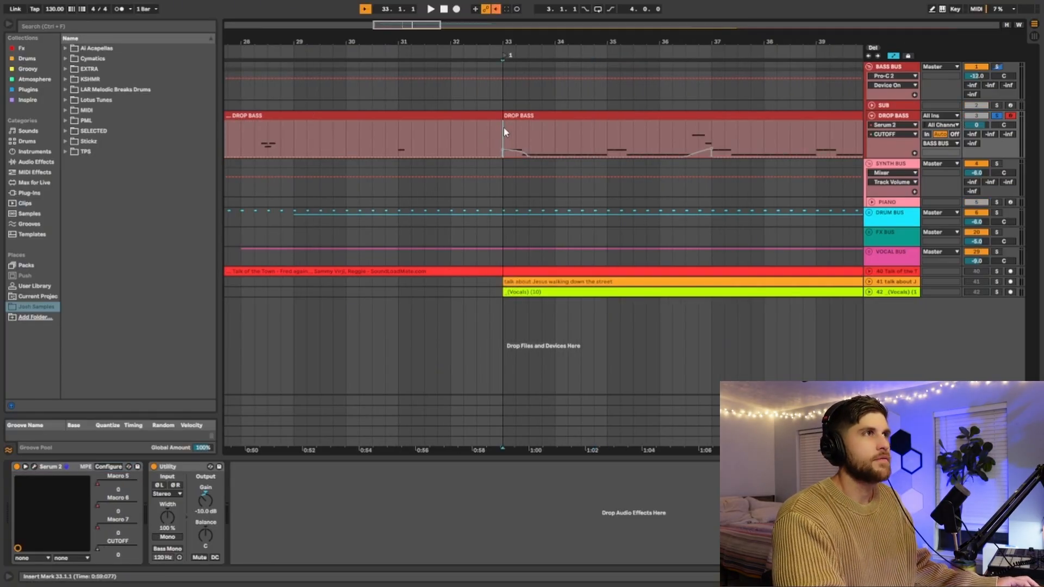
pyautogui.press('space')
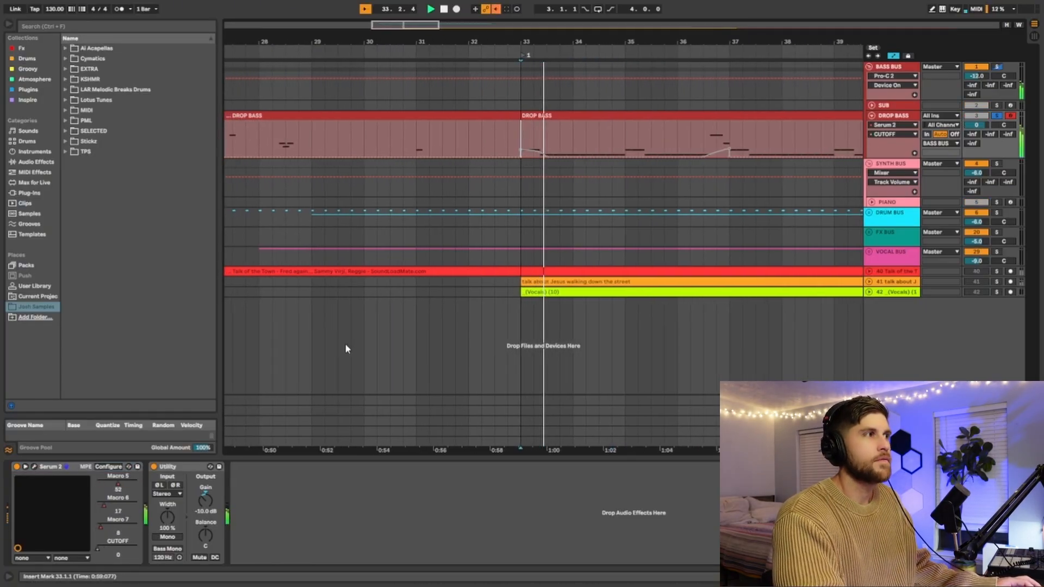
pyautogui.rightClick(100, 544)
pyautogui.click(128, 510)
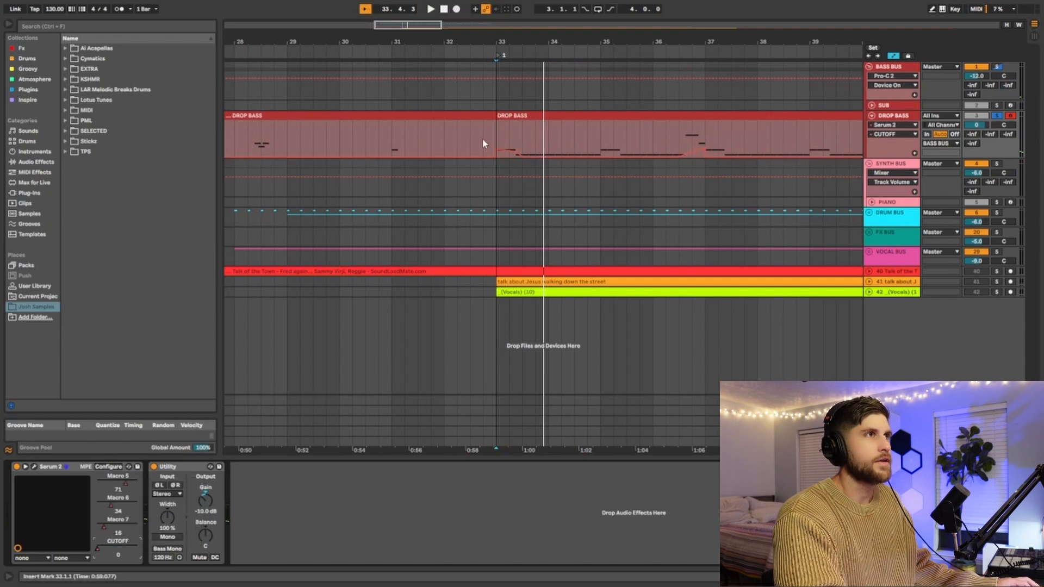